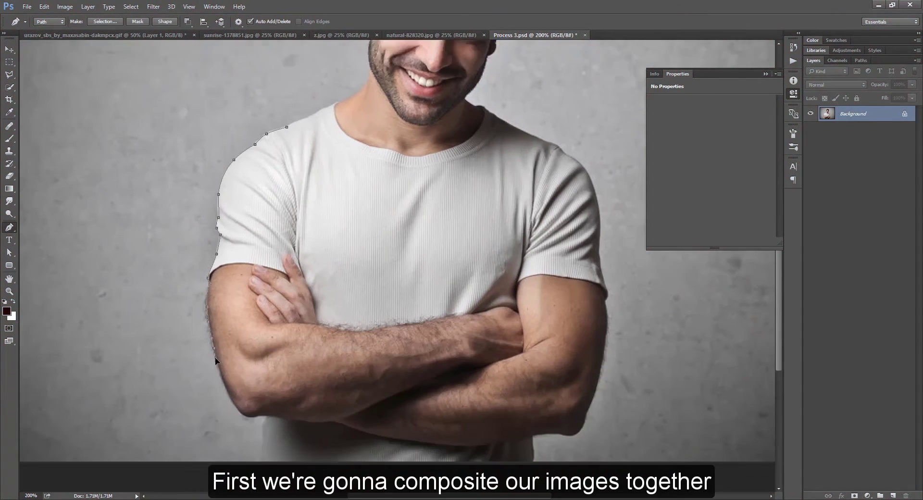
Step: Continue the Pen tool path along the lower edge of the shirt and up the right-hand arm and sleeve
{"action": "left_click", "coordinate": [250, 430]}
{"action": "left_click", "coordinate": [523, 433]}
{"action": "left_click", "coordinate": [523, 405]}
{"action": "left_click", "coordinate": [544, 401]}
{"action": "left_click", "coordinate": [597, 298]}
{"action": "left_click_drag", "start_coordinate": [590, 240], "coordinate": [587, 270]}
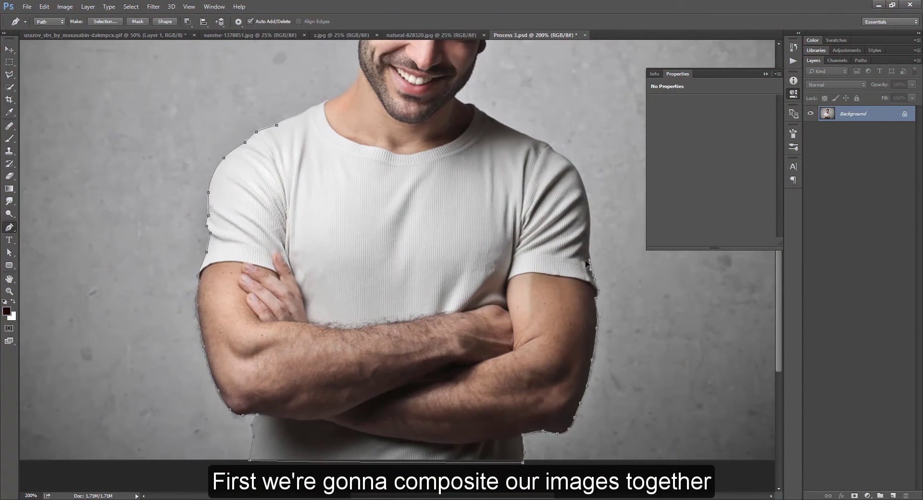
{"action": "left_click", "coordinate": [587, 251]}
{"action": "left_click_drag", "start_coordinate": [581, 182], "coordinate": [589, 218]}
{"action": "left_click", "coordinate": [575, 196]}
Step: Trace the Pen path from the right-hand shoulder around the neck, face and hair to the other shoulder
{"action": "left_click_drag", "start_coordinate": [528, 158], "coordinate": [541, 195]}
{"action": "left_click_drag", "start_coordinate": [491, 134], "coordinate": [480, 194]}
{"action": "left_click", "coordinate": [500, 161]}
{"action": "left_click", "coordinate": [510, 138]}
{"action": "left_click", "coordinate": [513, 126]}
{"action": "left_click", "coordinate": [517, 117]}
{"action": "left_click_drag", "start_coordinate": [518, 106], "coordinate": [508, 186]}
{"action": "left_click", "coordinate": [510, 177]}
{"action": "left_click", "coordinate": [511, 170]}
{"action": "left_click", "coordinate": [509, 163]}
{"action": "left_click", "coordinate": [509, 155]}
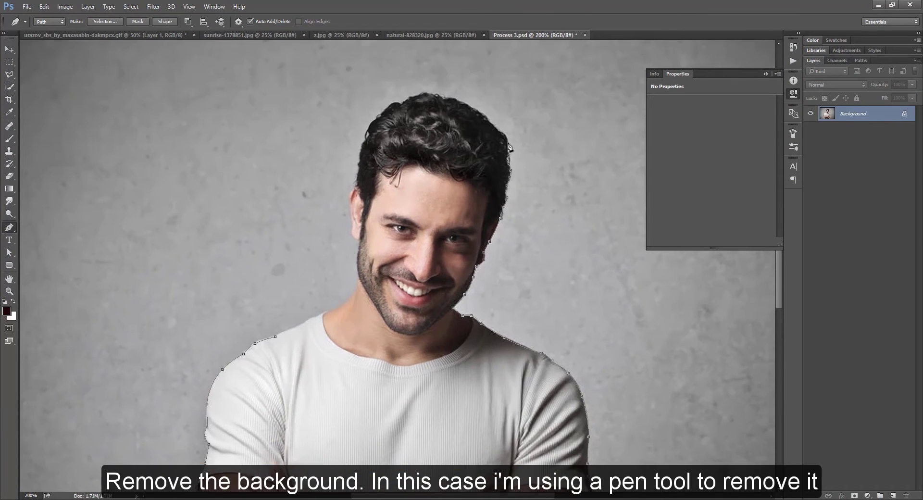
{"action": "left_click", "coordinate": [320, 320]}
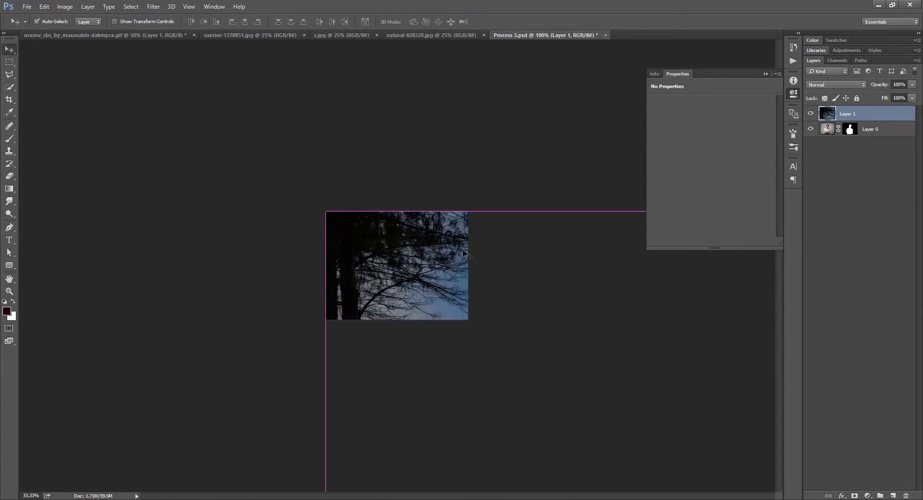
Step: Scale the coast image to about 48.5%, flip it horizontally and position it behind the man
{"action": "left_click_drag", "start_coordinate": [347, 258], "coordinate": [358, 259]}
{"action": "key", "text": "ctrl+t"}
{"action": "left_click_drag", "start_coordinate": [59, 70], "coordinate": [236, 197], "text": "alt+shift"}
{"action": "right_click", "coordinate": [406, 232]}
{"action": "left_click", "coordinate": [437, 415]}
{"action": "left_click_drag", "start_coordinate": [433, 289], "coordinate": [447, 270]}
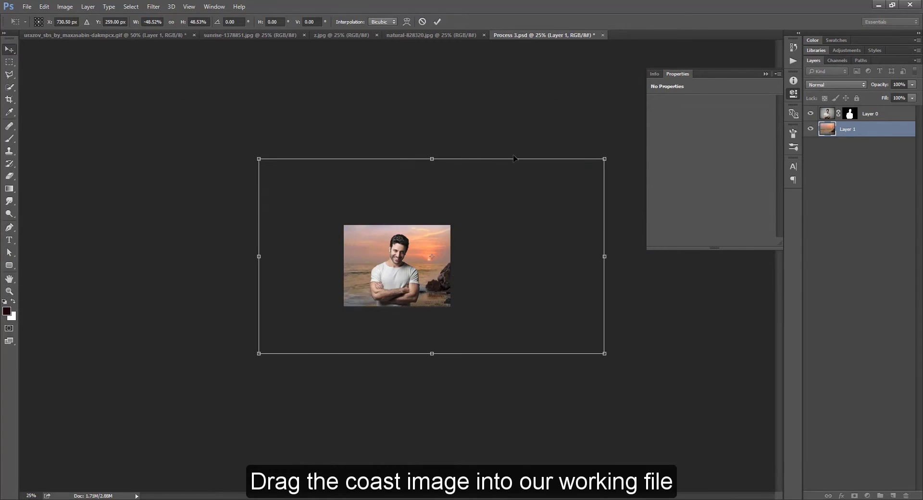
{"action": "key", "text": "Return"}
Step: Crop the canvas to a portrait format around the man and refit the coast image behind him at about 33.8%
{"action": "key", "text": "c"}
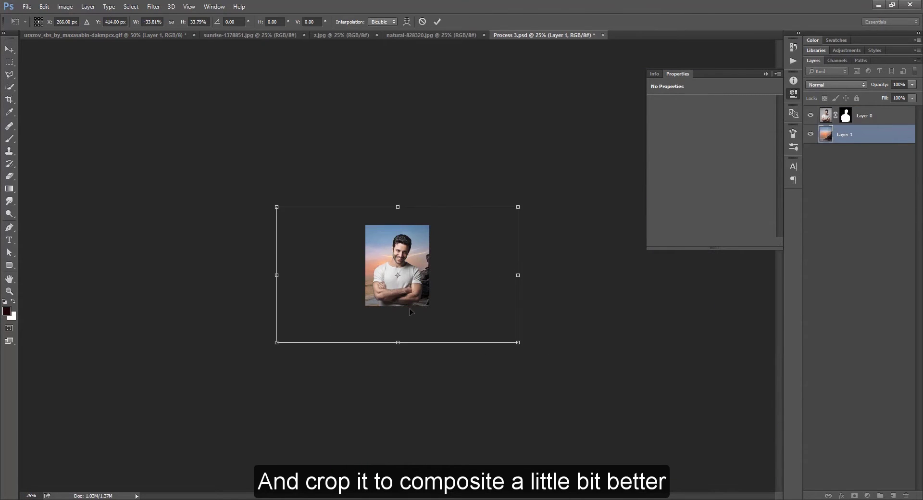
{"action": "key", "text": "ctrl+plus"}
{"action": "key", "text": "ctrl+plus"}
{"action": "left_click_drag", "start_coordinate": [447, 311], "coordinate": [486, 303]}
{"action": "key", "text": "Return"}
{"action": "key", "text": "c"}
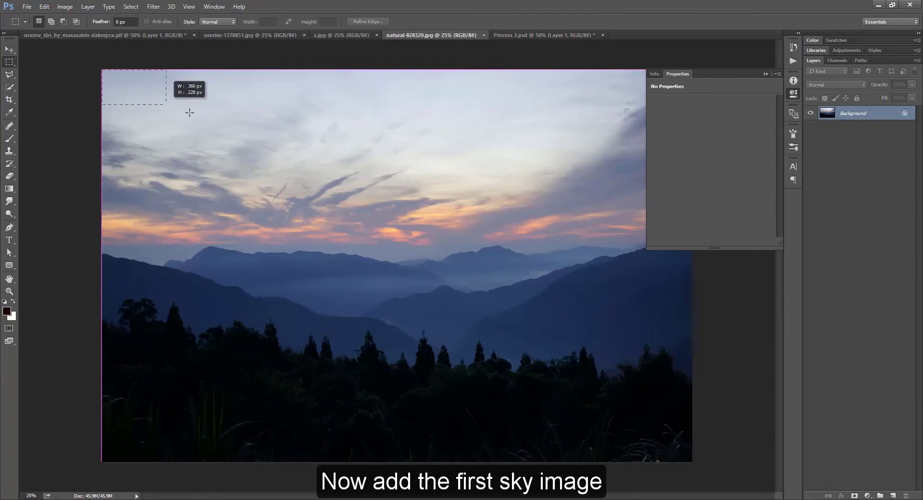
Step: Copy the sky from natural-828320.jpg into Process 3.psd above the coast layer and fit it behind the man
{"action": "left_click_drag", "start_coordinate": [187, 98], "coordinate": [692, 341]}
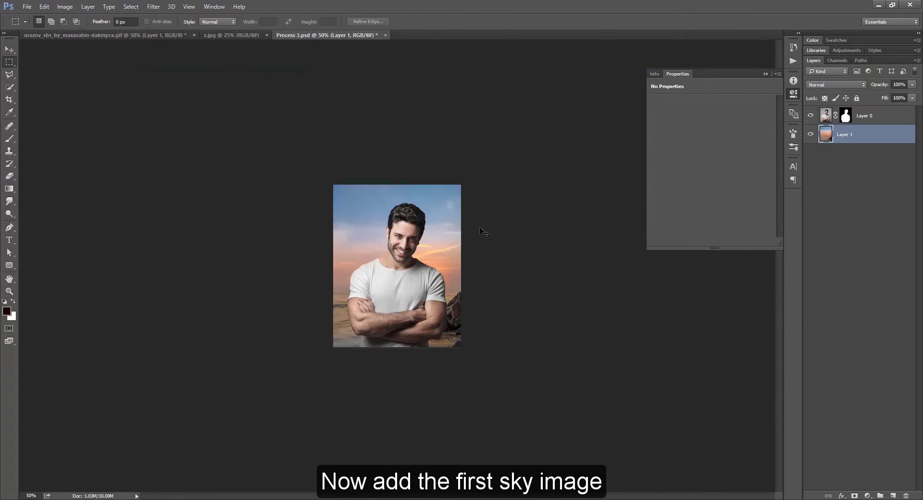
{"action": "key", "text": "ctrl+t"}
{"action": "left_click_drag", "start_coordinate": [332, 186], "coordinate": [227, 138]}
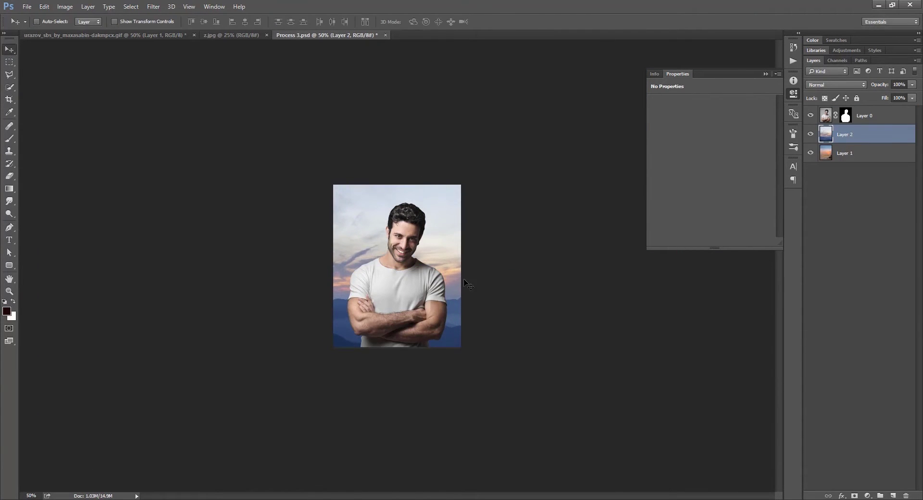
{"action": "left_click_drag", "start_coordinate": [540, 240], "coordinate": [539, 232]}
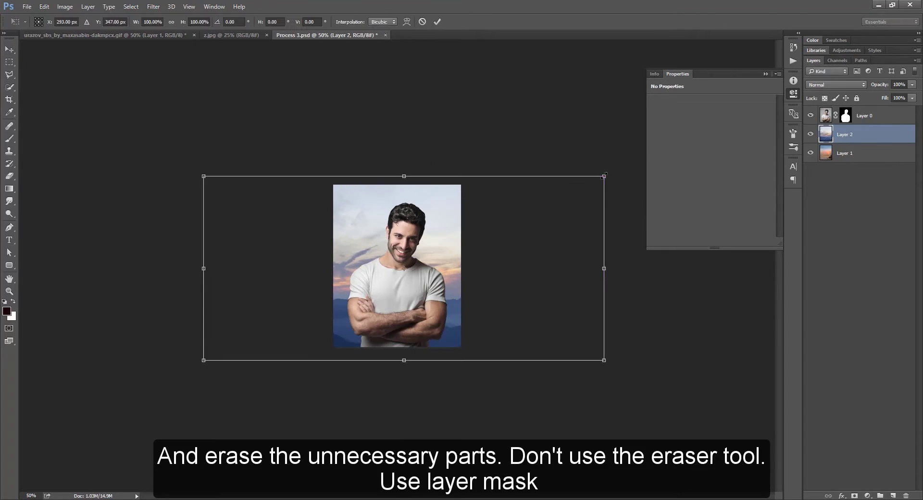
{"action": "key", "text": "Return"}
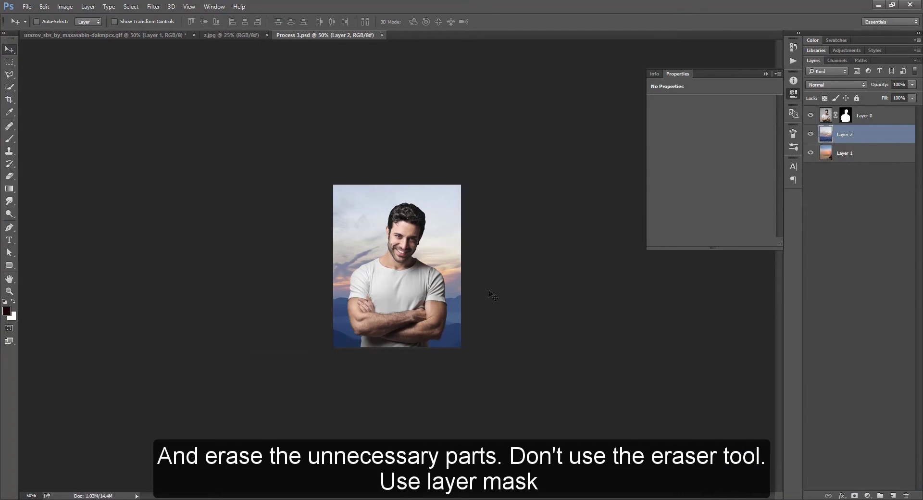
Step: Add a layer mask to the first sky layer and ready a black brush for painting on it
{"action": "left_click", "coordinate": [854, 496]}
{"action": "key", "text": "b"}
{"action": "key", "text": "x"}
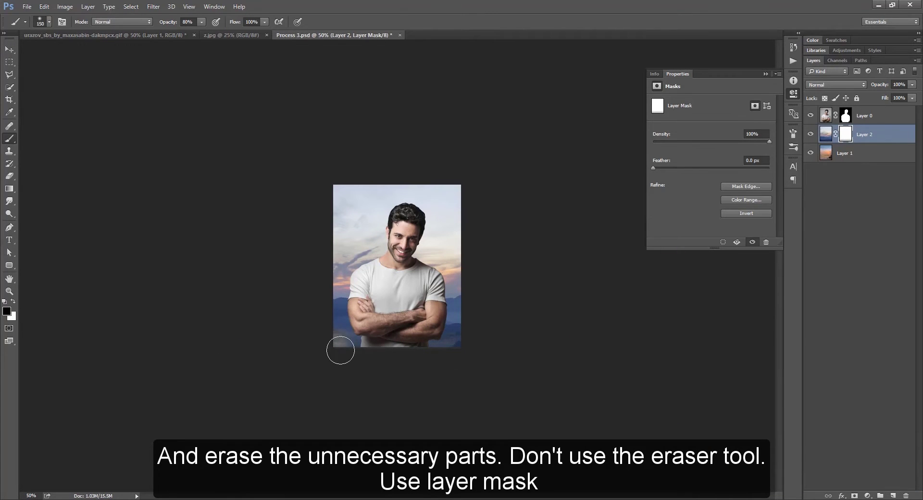
Step: Scale the first sky layer down and reposition it behind the man
{"action": "key", "text": "v"}
{"action": "left_click_drag", "start_coordinate": [418, 301], "coordinate": [419, 277]}
{"action": "key", "text": "ctrl+t"}
{"action": "left_click_drag", "start_coordinate": [582, 160], "coordinate": [546, 179]}
{"action": "key", "text": "Return"}
{"action": "left_click_drag", "start_coordinate": [433, 269], "coordinate": [454, 301]}
Step: Mask out the lower part of the first sky with a 79 px black brush to reveal the coast
{"action": "key", "text": "b"}
{"action": "left_click_drag", "start_coordinate": [337, 299], "coordinate": [344, 296]}
{"action": "right_click", "coordinate": [395, 318]}
{"action": "left_click_drag", "start_coordinate": [480, 342], "coordinate": [467, 342]}
{"action": "left_click_drag", "start_coordinate": [294, 296], "coordinate": [342, 293]}
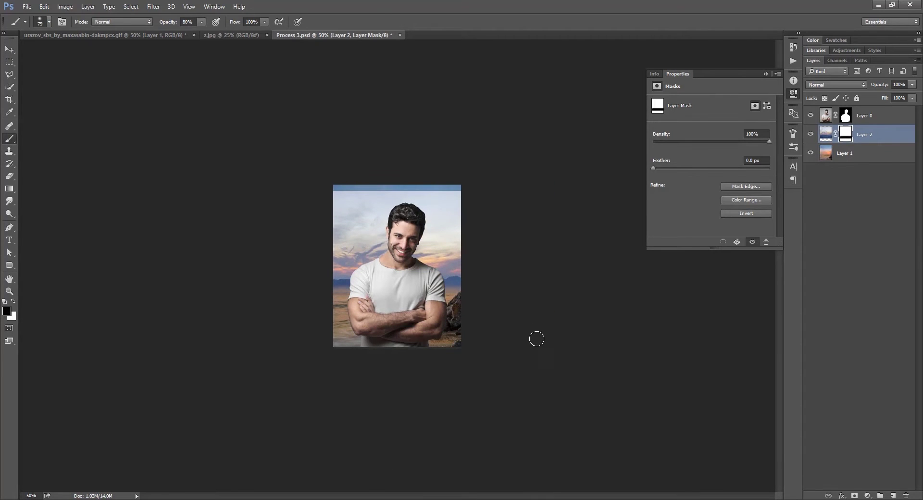
Step: Copy the sky from z.jpg into Process 3.psd as a layer above the first sky
{"action": "key", "text": "m"}
{"action": "left_click", "coordinate": [231, 35]}
{"action": "left_click_drag", "start_coordinate": [103, 72], "coordinate": [711, 267]}
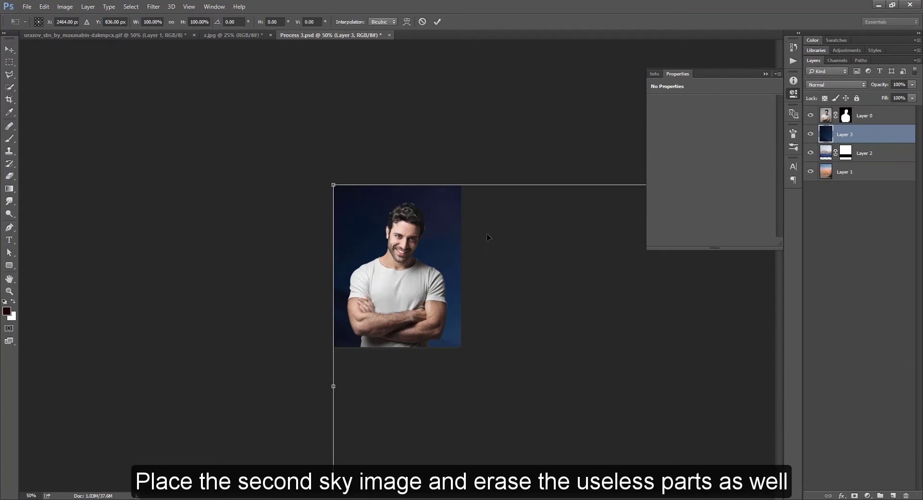
{"action": "key", "text": "ctrl+minus"}
{"action": "key", "text": "ctrl+minus"}
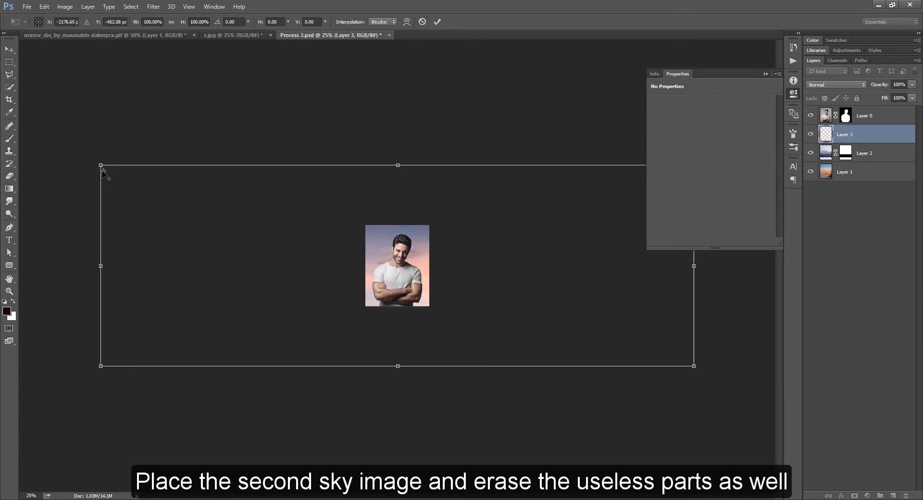
Step: Scale the second sky layer down and position it across the upper part of the canvas, with rulers shown
{"action": "key", "text": "ctrl+r"}
{"action": "left_click_drag", "start_coordinate": [104, 170], "coordinate": [331, 246]}
{"action": "left_click_drag", "start_coordinate": [439, 256], "coordinate": [439, 243]}
{"action": "key", "text": "ctrl+plus"}
{"action": "left_click_drag", "start_coordinate": [494, 217], "coordinate": [444, 221]}
{"action": "key", "text": "ctrl+plus"}
{"action": "key", "text": "Return"}
Step: Add a layer mask to the second sky and paint out its lower part to blend it into the first sky
{"action": "left_click", "coordinate": [855, 495]}
{"action": "key", "text": "b"}
{"action": "mouse_move", "coordinate": [466, 262]}
{"action": "left_mouse_down"}
{"action": "mouse_move", "coordinate": [338, 260]}
{"action": "mouse_move", "coordinate": [334, 244]}
{"action": "mouse_move", "coordinate": [466, 243]}
{"action": "left_mouse_up"}
{"action": "key", "text": "ctrl+plus"}
{"action": "key", "text": "ctrl+s"}
{"action": "key", "text": "ctrl+Tab"}
{"action": "key", "text": "ctrl+Tab"}
{"action": "key", "text": "ctrl+Tab"}
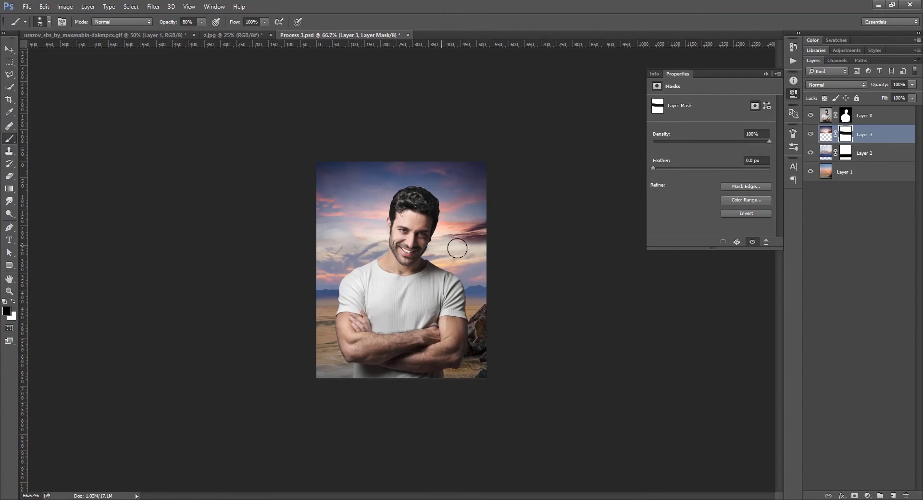
{"action": "left_click_drag", "start_coordinate": [473, 239], "coordinate": [385, 263]}
Step: Move the second sky layer slightly upward behind the man's head
{"action": "key", "text": "v"}
{"action": "left_click_drag", "start_coordinate": [456, 206], "coordinate": [454, 190]}
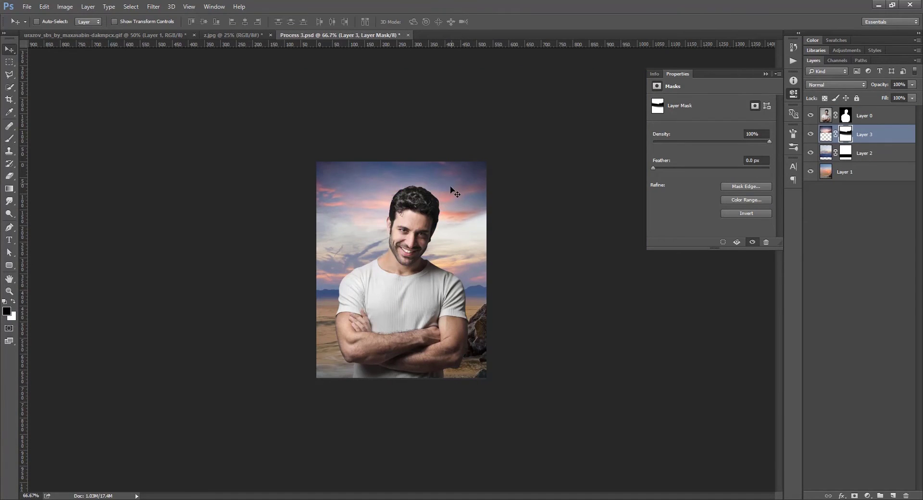
{"action": "key", "text": "ctrl+plus"}
{"action": "key", "text": "ctrl+t"}
{"action": "key", "text": "Return"}
Step: Add a Curves adjustment to the second sky and raise its highlights to brighten the background
{"action": "left_click", "coordinate": [811, 153]}
{"action": "left_click", "coordinate": [811, 153]}
{"action": "left_click", "coordinate": [867, 495]}
{"action": "left_click", "coordinate": [856, 340]}
{"action": "left_click_drag", "start_coordinate": [743, 149], "coordinate": [743, 142]}
{"action": "left_click", "coordinate": [812, 135]}
{"action": "left_click", "coordinate": [812, 134]}
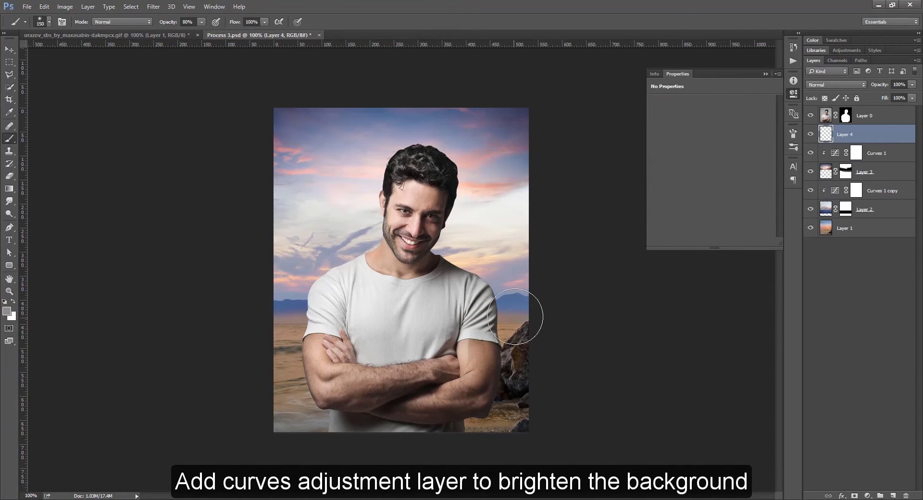
Step: Paint gray haze on Layer 4 over the horizon and rocks, and adjust the layer's opacity
{"action": "mouse_move", "coordinate": [526, 319]}
{"action": "left_mouse_down"}
{"action": "mouse_move", "coordinate": [324, 342]}
{"action": "mouse_move", "coordinate": [472, 248]}
{"action": "mouse_move", "coordinate": [411, 308]}
{"action": "mouse_move", "coordinate": [349, 298]}
{"action": "left_mouse_up"}
{"action": "mouse_move", "coordinate": [522, 348]}
{"action": "left_mouse_down"}
{"action": "mouse_move", "coordinate": [284, 349]}
{"action": "mouse_move", "coordinate": [490, 363]}
{"action": "left_mouse_up"}
{"action": "key", "text": "v"}
{"action": "key", "text": "9"}
{"action": "key", "text": "b"}
Step: Add a Curves adjustment above the haze layer and darken the shadows for more contrast
{"action": "left_click", "coordinate": [868, 495]}
{"action": "left_click", "coordinate": [826, 340]}
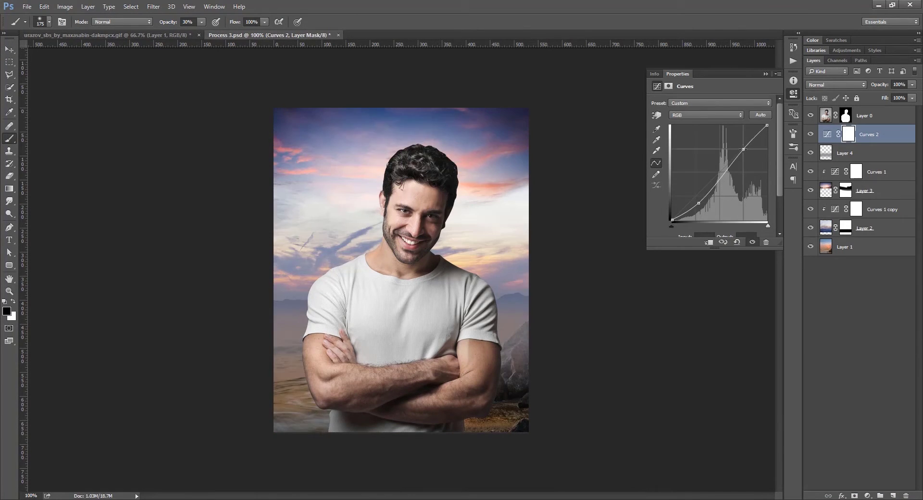
{"action": "left_click", "coordinate": [810, 134]}
{"action": "left_click", "coordinate": [810, 134]}
{"action": "left_click_drag", "start_coordinate": [700, 203], "coordinate": [672, 214]}
Step: Color-grade the background by adjusting the endpoints of individual color channels in the Curves 2 adjustment
{"action": "left_click", "coordinate": [705, 115]}
{"action": "left_click", "coordinate": [689, 134]}
{"action": "left_click", "coordinate": [705, 115]}
{"action": "left_click", "coordinate": [688, 121]}
{"action": "left_click_drag", "start_coordinate": [767, 126], "coordinate": [759, 125]}
{"action": "left_click", "coordinate": [720, 115]}
{"action": "left_click", "coordinate": [707, 135]}
{"action": "left_click", "coordinate": [720, 114]}
{"action": "left_click", "coordinate": [706, 128]}
{"action": "left_click_drag", "start_coordinate": [671, 225], "coordinate": [673, 212]}
{"action": "left_click", "coordinate": [705, 115]}
{"action": "left_click", "coordinate": [688, 137]}
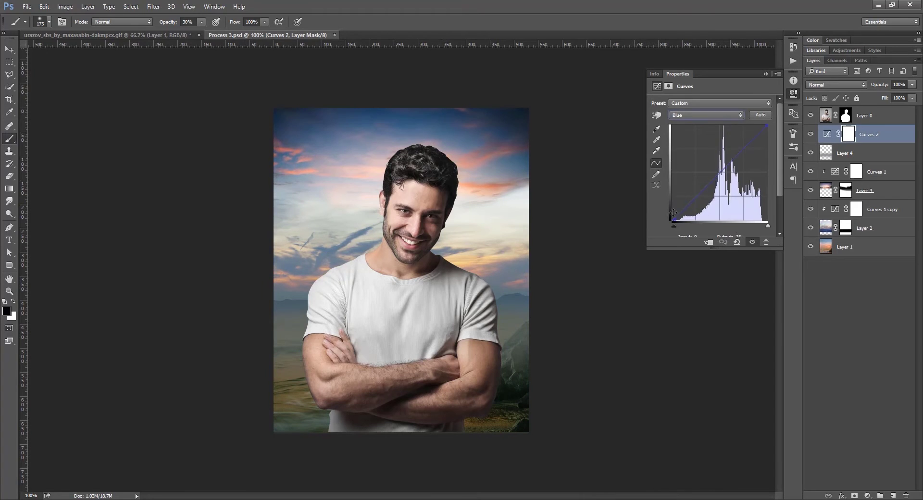
{"action": "left_click", "coordinate": [831, 250], "text": "shift"}
{"action": "key", "text": "ctrl+t"}
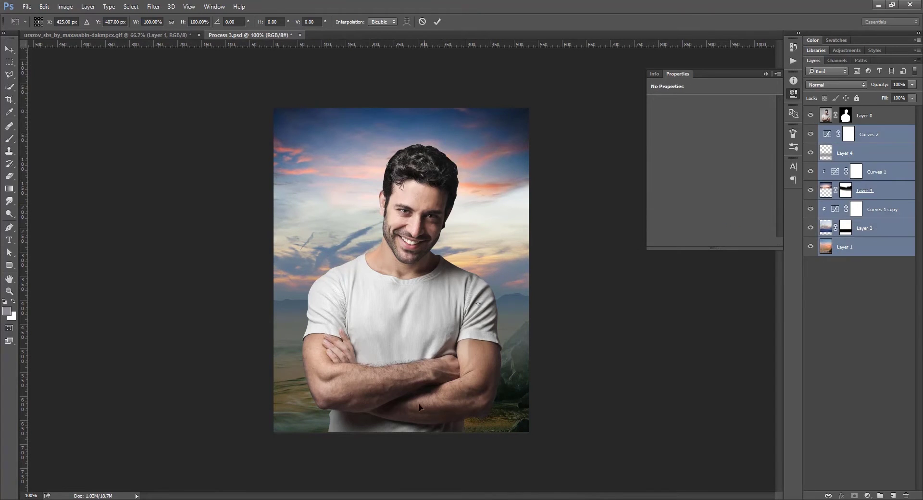
{"action": "key", "text": "Escape"}
Step: Hide the man's layer, merge the visible background into a new layer and stretch that layer downward
{"action": "left_click", "coordinate": [810, 115]}
{"action": "left_click", "coordinate": [826, 138]}
{"action": "key", "text": "ctrl+shift+alt+e"}
{"action": "key", "text": "ctrl+t"}
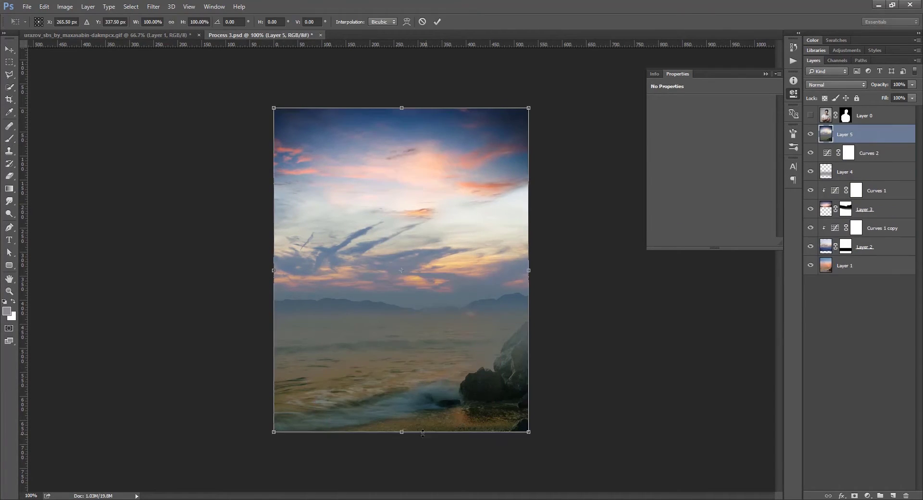
{"action": "left_click_drag", "start_coordinate": [401, 432], "coordinate": [401, 453]}
{"action": "key", "text": "Return"}
Step: Try a Lens Blur with radius 9, blade curvature 51 and rotation 162 on the merged background, and discard it
{"action": "left_click", "coordinate": [153, 6]}
{"action": "left_click", "coordinate": [305, 156]}
{"action": "left_click", "coordinate": [876, 146]}
{"action": "left_click", "coordinate": [813, 157]}
{"action": "left_click_drag", "start_coordinate": [835, 187], "coordinate": [853, 204]}
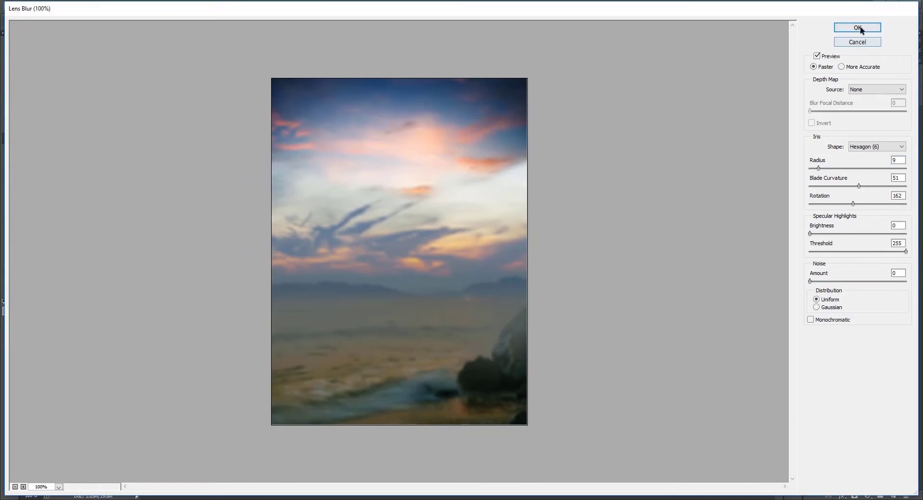
{"action": "left_click", "coordinate": [857, 28]}
{"action": "key", "text": "Delete"}
Step: Rework the individual color channels of the Curves 2 adjustment
{"action": "left_click", "coordinate": [706, 114]}
{"action": "left_click", "coordinate": [692, 141]}
{"action": "left_click", "coordinate": [706, 115]}
{"action": "left_click", "coordinate": [692, 106]}
{"action": "left_click", "coordinate": [706, 114]}
{"action": "left_click", "coordinate": [692, 107]}
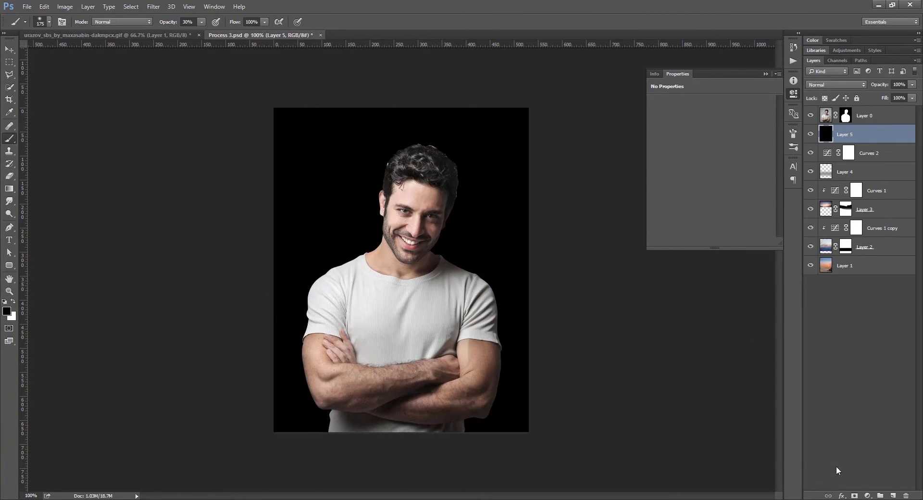
Step: Paint on the black layer's mask beside the man and lower the layer's opacity
{"action": "key", "text": "x"}
{"action": "left_click_drag", "start_coordinate": [334, 181], "coordinate": [331, 251]}
{"action": "key", "text": "v"}
{"action": "key", "text": "5"}
{"action": "key", "text": "3"}
Step: Paint the middle of the black layer's mask with a 500 px brush at 90% opacity and set layer opacity to 70%
{"action": "key", "text": "b"}
{"action": "key", "text": "9"}
{"action": "key", "text": "bracketright"}
{"action": "key", "text": "bracketright"}
{"action": "key", "text": "bracketright"}
{"action": "key", "text": "bracketright"}
{"action": "key", "text": "bracketright"}
{"action": "mouse_move", "coordinate": [363, 289]}
{"action": "left_mouse_down"}
{"action": "mouse_move", "coordinate": [363, 360]}
{"action": "mouse_move", "coordinate": [398, 395]}
{"action": "left_mouse_up"}
{"action": "key", "text": "v"}
{"action": "key", "text": "8"}
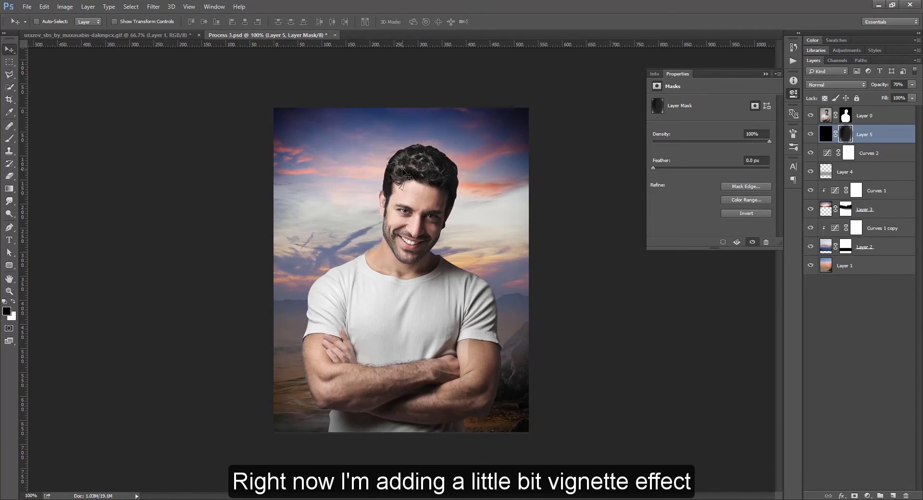
Step: Refine the vignette mask near the image edges and set the black layer's opacity to 30%
{"action": "key", "text": "b"}
{"action": "mouse_move", "coordinate": [309, 156]}
{"action": "left_mouse_down"}
{"action": "mouse_move", "coordinate": [303, 127]}
{"action": "mouse_move", "coordinate": [551, 117]}
{"action": "mouse_move", "coordinate": [397, 201]}
{"action": "mouse_move", "coordinate": [319, 168]}
{"action": "left_mouse_up"}
{"action": "key", "text": "x"}
{"action": "key", "text": "v"}
{"action": "key", "text": "6"}
{"action": "key", "text": "1"}
{"action": "key", "text": "4"}
{"action": "key", "text": "b"}
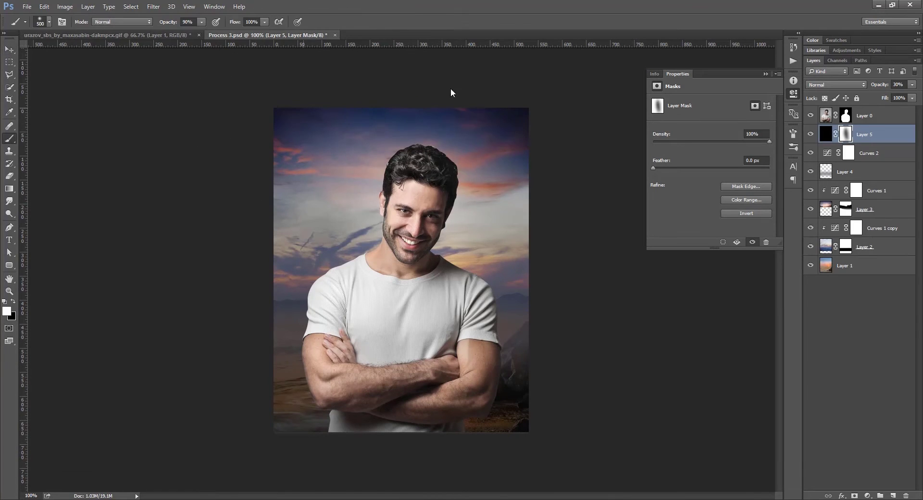
Step: Hide the man's layer, merge the visible background into a new layer and hide the merged layer
{"action": "left_click", "coordinate": [810, 116]}
{"action": "key", "text": "ctrl+shift+alt+e"}
{"action": "left_click", "coordinate": [810, 134]}
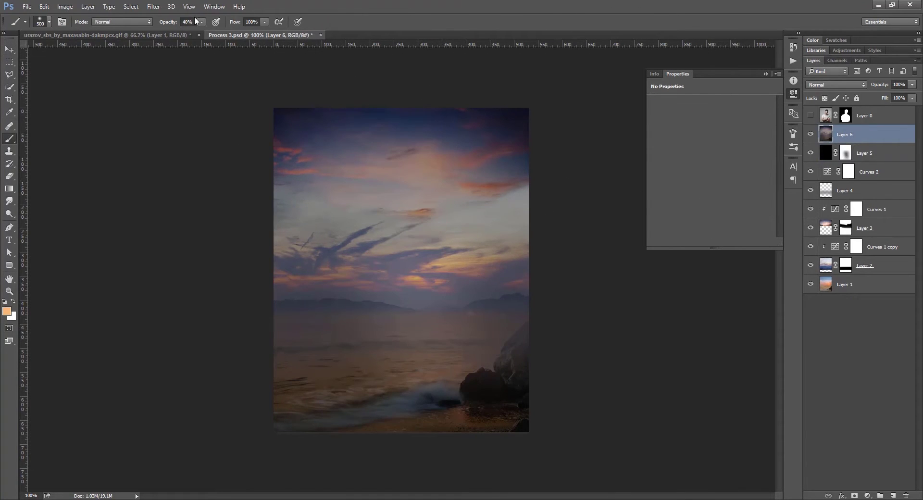
Step: Compare the background with and without Curves 2, and move that adjustment directly above Layer 1
{"action": "left_click", "coordinate": [810, 172]}
{"action": "left_click", "coordinate": [811, 173]}
{"action": "left_click_drag", "start_coordinate": [829, 173], "coordinate": [825, 272]}
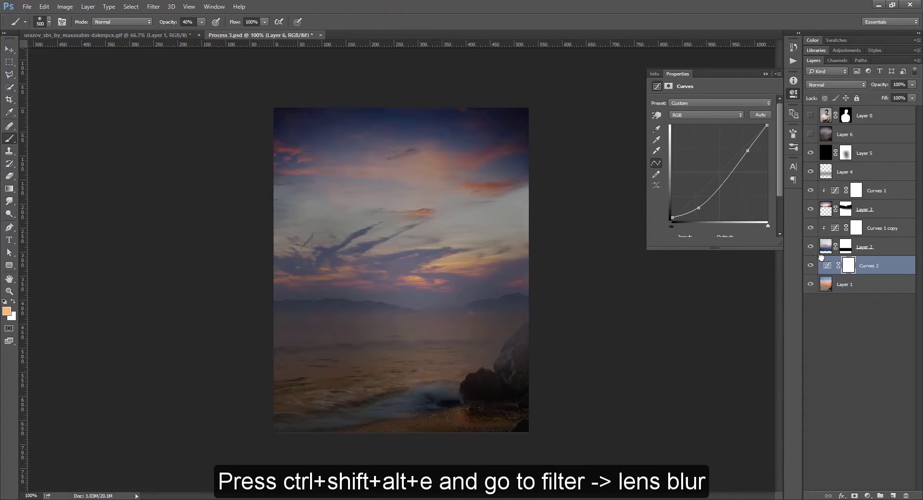
Step: Replace the merged background with a fresh merge of the visible background layers, apply Lens Blur to it and show the man's layer
{"action": "left_click", "coordinate": [810, 134]}
{"action": "left_click", "coordinate": [845, 134]}
{"action": "key", "text": "Delete"}
{"action": "key", "text": "ctrl+shift+alt+e"}
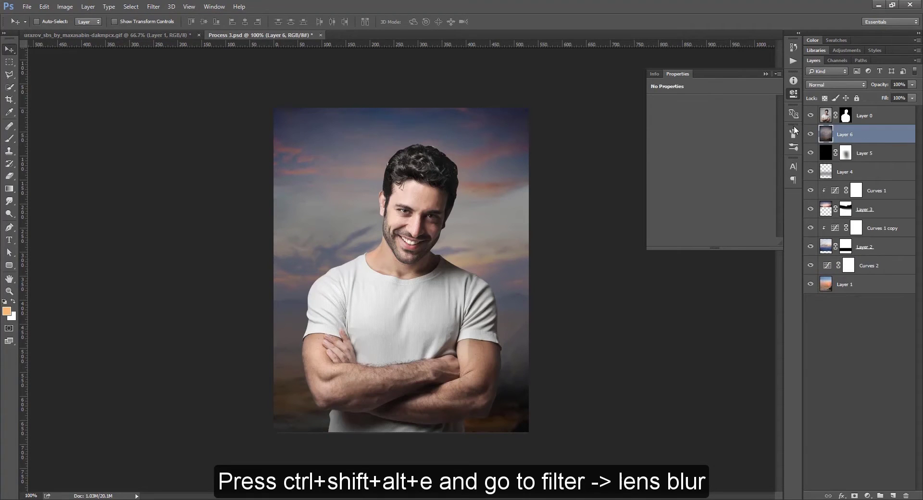
Step: Add a Curves adjustment between the merged background and the man, darkening the midtones and brightening the highlights of the RGB curve
{"action": "left_click", "coordinate": [867, 495]}
{"action": "left_click", "coordinate": [829, 344]}
{"action": "mouse_move", "coordinate": [697, 195]}
{"action": "left_mouse_down"}
{"action": "mouse_move", "coordinate": [700, 208]}
{"action": "mouse_move", "coordinate": [672, 214]}
{"action": "mouse_move", "coordinate": [691, 206]}
{"action": "left_mouse_up"}
{"action": "left_click_drag", "start_coordinate": [672, 215], "coordinate": [671, 211]}
{"action": "left_click_drag", "start_coordinate": [741, 160], "coordinate": [761, 125]}
{"action": "key", "text": "z"}
{"action": "key", "text": "ctrl+z"}
{"action": "left_click_drag", "start_coordinate": [671, 212], "coordinate": [670, 212]}
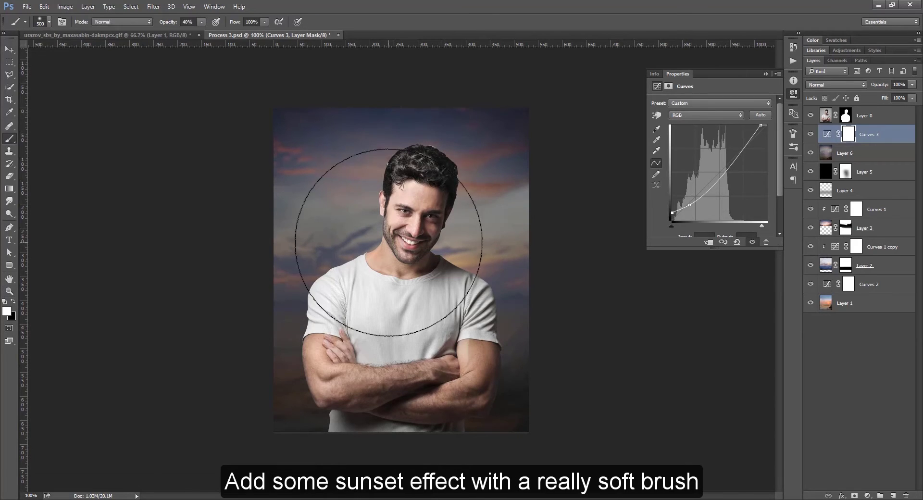
Step: Paint a soft light-orange glow behind the man on a new layer above Layer 6, using a 500 px brush at 40% opacity
{"action": "mouse_move", "coordinate": [392, 299]}
{"action": "left_mouse_down"}
{"action": "mouse_move", "coordinate": [442, 309]}
{"action": "mouse_move", "coordinate": [452, 238]}
{"action": "left_mouse_up"}
{"action": "key", "text": "ctrl+Tab"}
{"action": "key", "text": "z"}
{"action": "key", "text": "b"}
{"action": "left_click", "coordinate": [793, 134]}
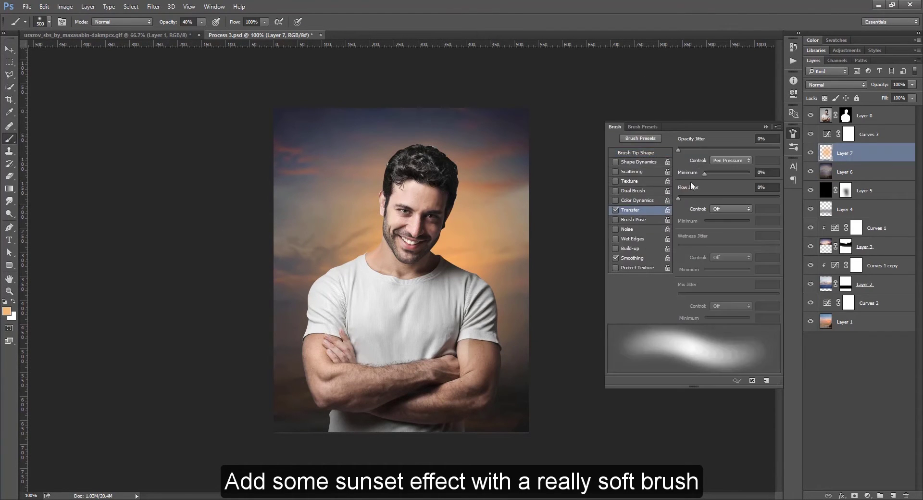
{"action": "left_click", "coordinate": [793, 134]}
Step: Choose a more saturated orange and extend the glow around the man's arms with a 400 px brush
{"action": "left_click", "coordinate": [7, 311]}
{"action": "left_click", "coordinate": [714, 327]}
{"action": "left_click", "coordinate": [838, 319]}
{"action": "key", "text": "bracketleft"}
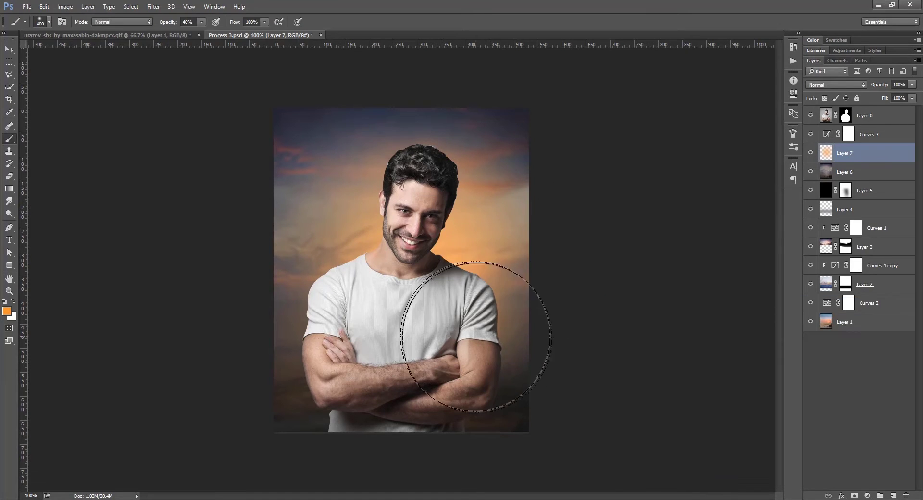
{"action": "left_click_drag", "start_coordinate": [476, 336], "coordinate": [320, 400]}
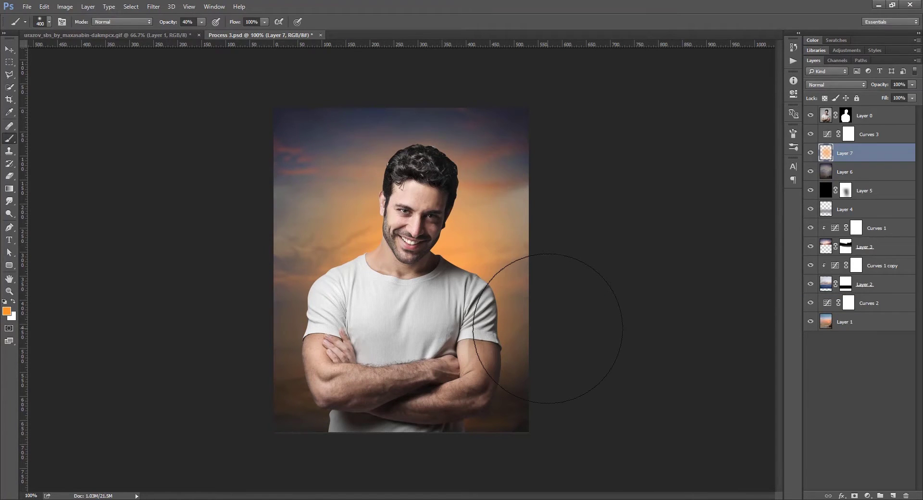
Step: Add a new layer above the orange glow and softly paint teal around the darker edges of the sky
{"action": "key", "text": "ctrl+shift+alt+n"}
{"action": "left_click", "coordinate": [7, 311]}
{"action": "left_click_drag", "start_coordinate": [752, 429], "coordinate": [752, 390]}
{"action": "left_click", "coordinate": [838, 319]}
{"action": "mouse_move", "coordinate": [489, 419]}
{"action": "left_mouse_down"}
{"action": "mouse_move", "coordinate": [495, 127]}
{"action": "mouse_move", "coordinate": [415, 109]}
{"action": "left_mouse_up"}
Step: Try other opacity and blending options on the teal layer, settling on 100% opacity and Overlay mode, and compare it on and off
{"action": "key", "text": "v"}
{"action": "key", "text": "5"}
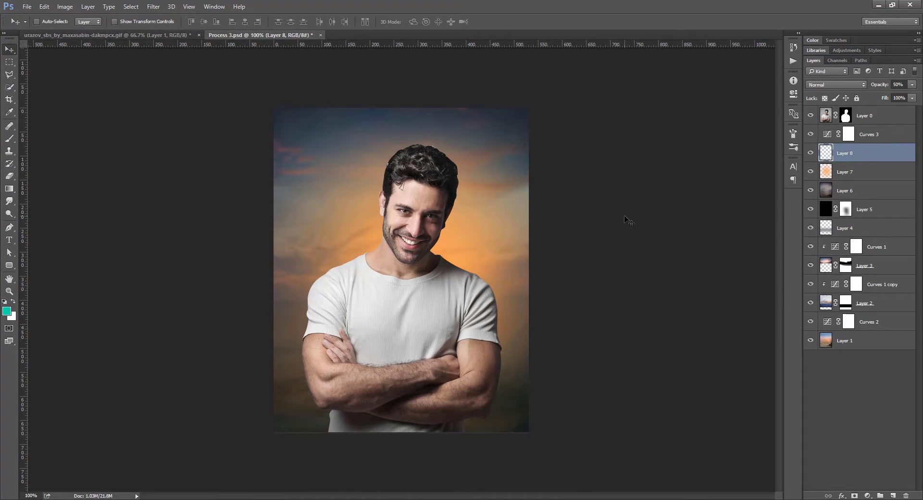
{"action": "key", "text": "0"}
{"action": "key", "text": "shift+plus"}
{"action": "key", "text": "shift+plus"}
{"action": "key", "text": "shift+plus"}
{"action": "key", "text": "shift+plus"}
{"action": "key", "text": "shift+plus"}
{"action": "key", "text": "shift+plus"}
{"action": "left_click", "coordinate": [836, 85]}
{"action": "left_click", "coordinate": [831, 179]}
{"action": "double_click", "coordinate": [810, 153]}
Step: Cycle through blend modes on the orange glow layer and set it to Overlay
{"action": "key", "text": "b"}
{"action": "left_click", "coordinate": [793, 147]}
{"action": "left_click", "coordinate": [845, 172]}
{"action": "left_click", "coordinate": [836, 84]}
{"action": "left_click", "coordinate": [831, 121]}
{"action": "key", "text": "shift+plus"}
{"action": "key", "text": "shift+plus"}
{"action": "key", "text": "shift+plus"}
{"action": "key", "text": "shift+plus"}
{"action": "key", "text": "shift+plus"}
{"action": "key", "text": "shift+plus"}
{"action": "key", "text": "shift+plus"}
{"action": "key", "text": "shift+plus"}
{"action": "left_click", "coordinate": [836, 85]}
{"action": "left_click", "coordinate": [827, 179]}
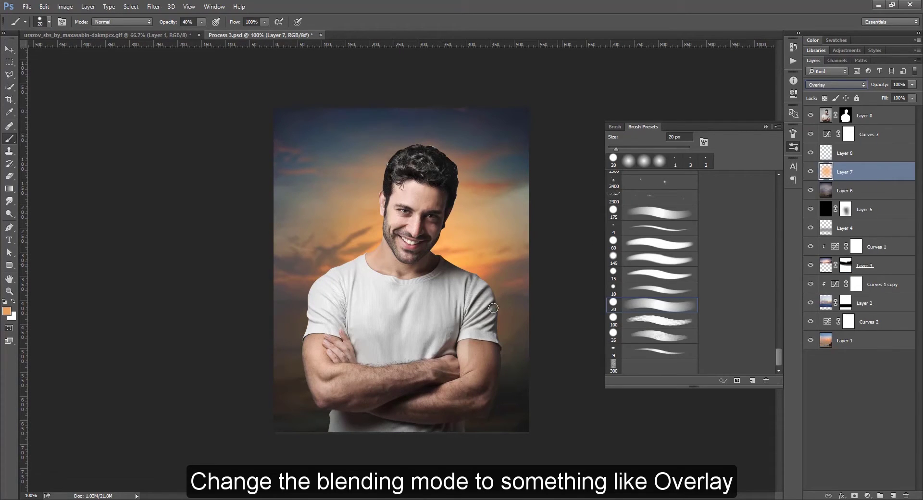
Step: Add a new layer above the orange glow and paint light peach highlights on the clouds with a 9 px hard brush
{"action": "key", "text": "ctrl+shift+alt+n"}
{"action": "key", "text": "bracketleft"}
{"action": "key", "text": "bracketleft"}
{"action": "key", "text": "bracketright"}
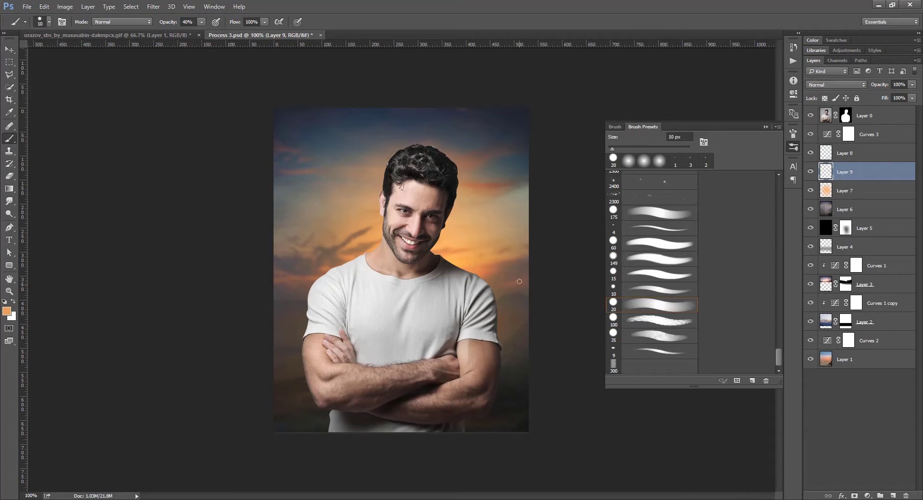
{"action": "key", "text": "bracketleft"}
{"action": "key", "text": "bracketleft"}
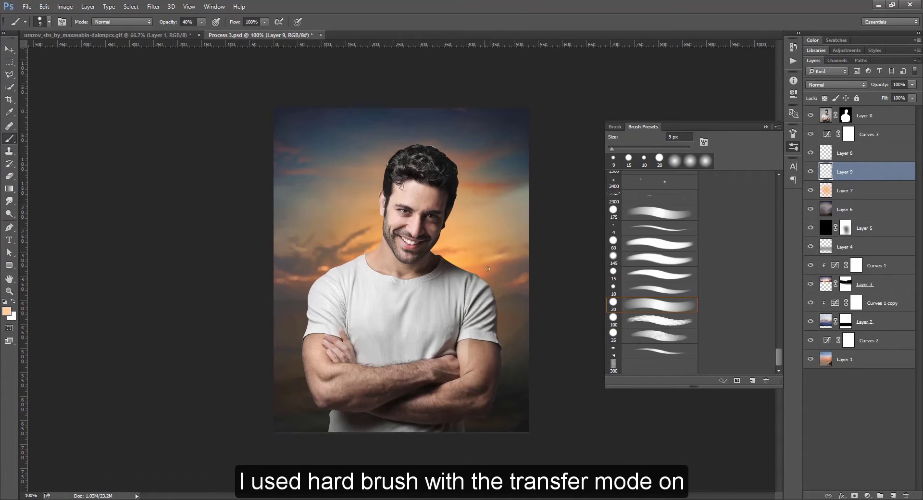
{"action": "key", "text": "bracketleft"}
{"action": "key", "text": "bracketleft"}
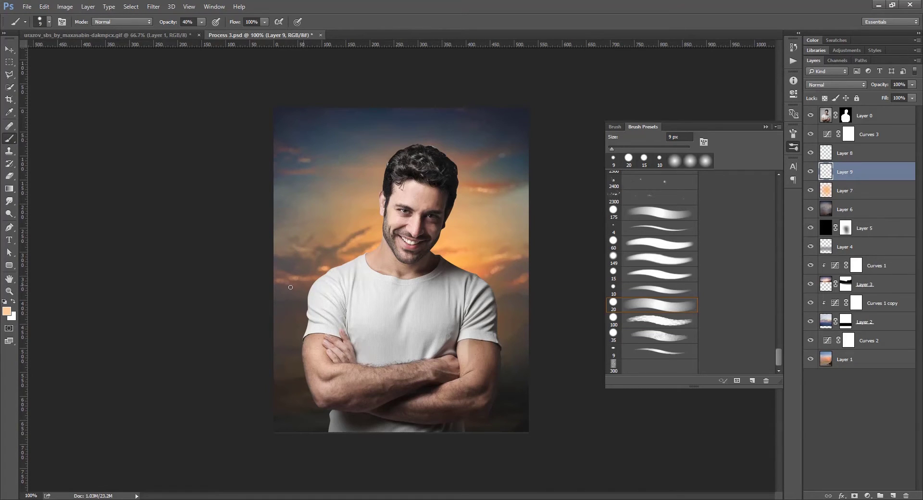
Step: Clip a Brightness/Contrast adjustment to the man's layer with brightness -93 and contrast -38
{"action": "left_click", "coordinate": [865, 116]}
{"action": "left_click", "coordinate": [867, 496]}
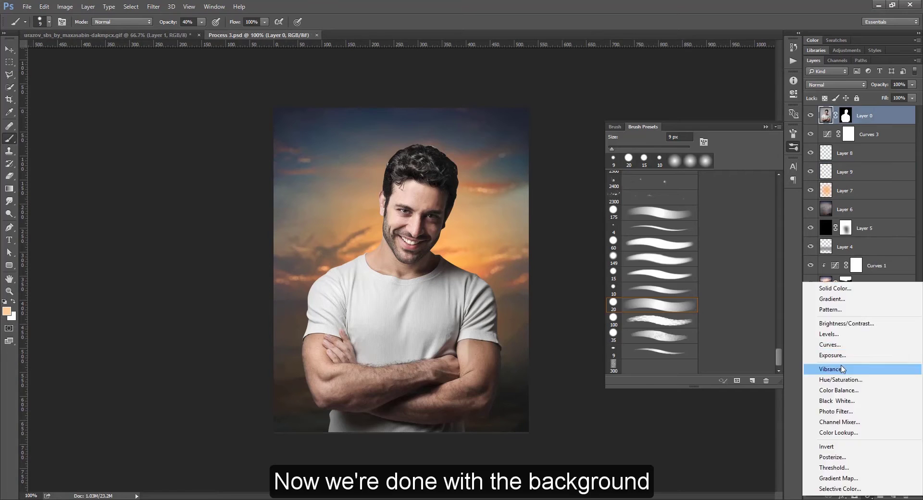
{"action": "left_click", "coordinate": [847, 323]}
{"action": "left_click", "coordinate": [828, 125], "text": "alt"}
{"action": "left_click_drag", "start_coordinate": [711, 148], "coordinate": [658, 147]}
{"action": "left_click", "coordinate": [809, 116]}
Step: Add a brightening Curves adjustment clipped to the man and invert its mask to black
{"action": "left_click", "coordinate": [867, 496]}
{"action": "left_click", "coordinate": [846, 343]}
{"action": "left_click_drag", "start_coordinate": [740, 152], "coordinate": [742, 140]}
{"action": "left_click", "coordinate": [831, 125], "text": "alt"}
{"action": "key", "text": "ctrl+i"}
Step: Choose the 35 px brush preset, reduce its size to 8 px and paint white on the Curves 4 mask to lighten the face
{"action": "key", "text": "ctrl+plus"}
{"action": "right_click", "coordinate": [414, 234]}
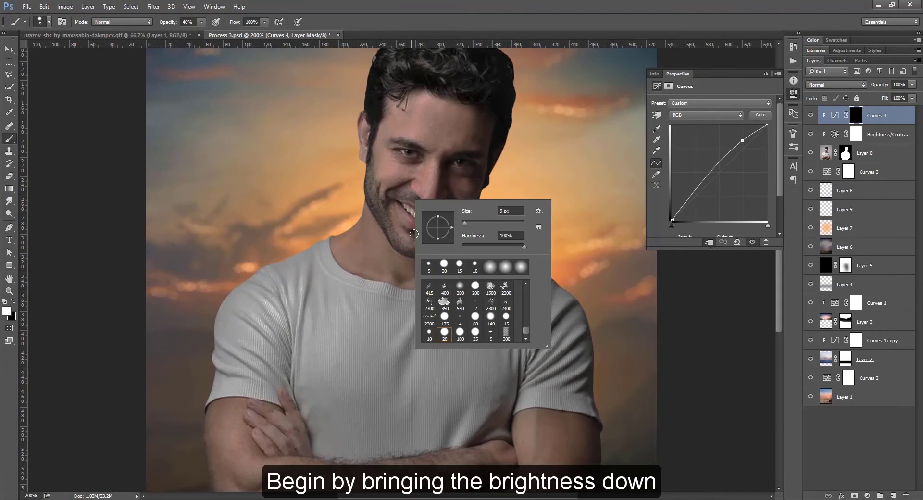
{"action": "left_click", "coordinate": [476, 333]}
{"action": "left_click", "coordinate": [793, 146]}
{"action": "left_click", "coordinate": [643, 126]}
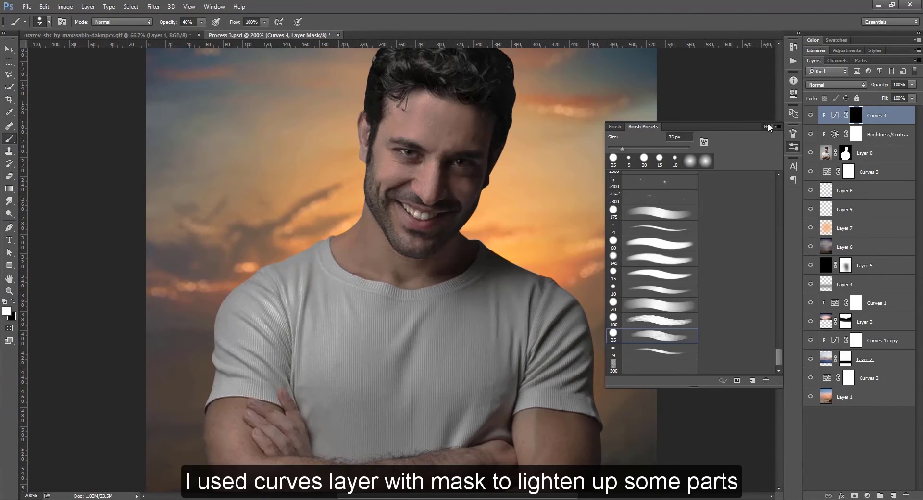
{"action": "left_click", "coordinate": [768, 127]}
{"action": "key", "text": "bracketleft"}
{"action": "key", "text": "bracketleft"}
{"action": "key", "text": "bracketleft"}
{"action": "key", "text": "bracketleft"}
{"action": "key", "text": "bracketleft"}
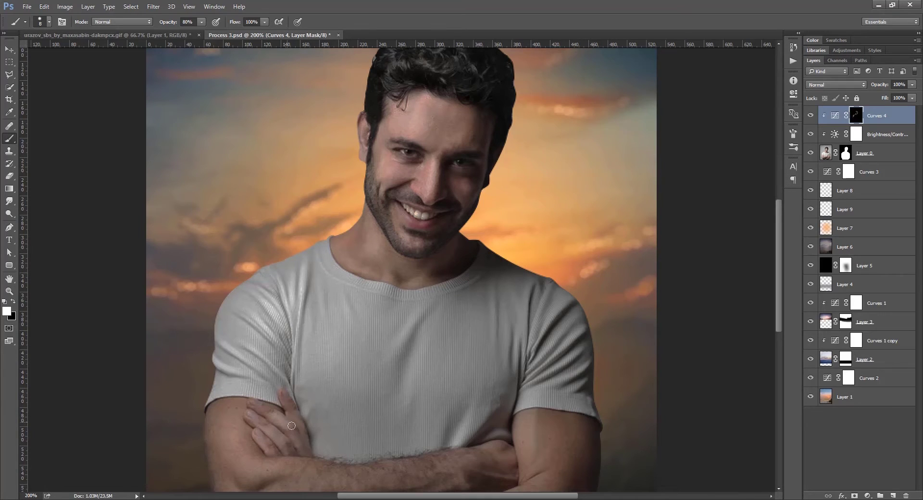
Step: Paint white on the Curves 4 mask with the 8 px brush at 80% opacity to lighten the hand, arms and shirt folds
{"action": "left_click_drag", "start_coordinate": [277, 437], "coordinate": [266, 396]}
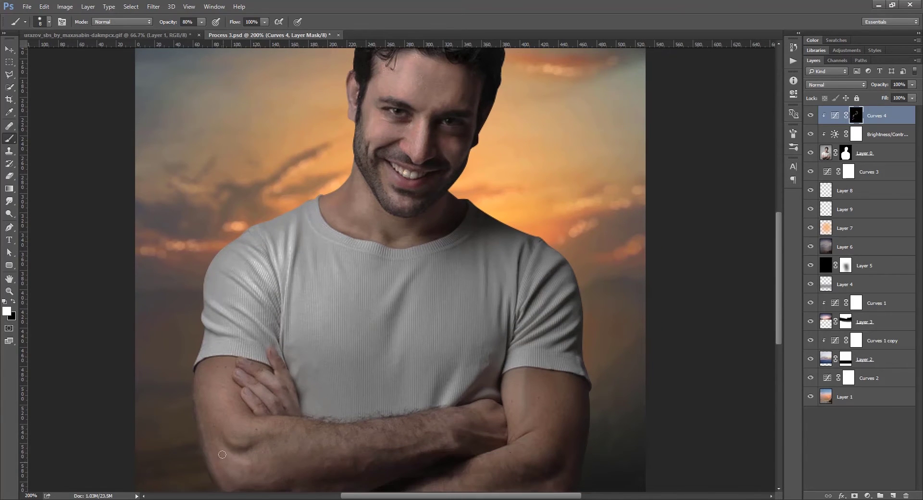
{"action": "left_click_drag", "start_coordinate": [223, 463], "coordinate": [189, 373]}
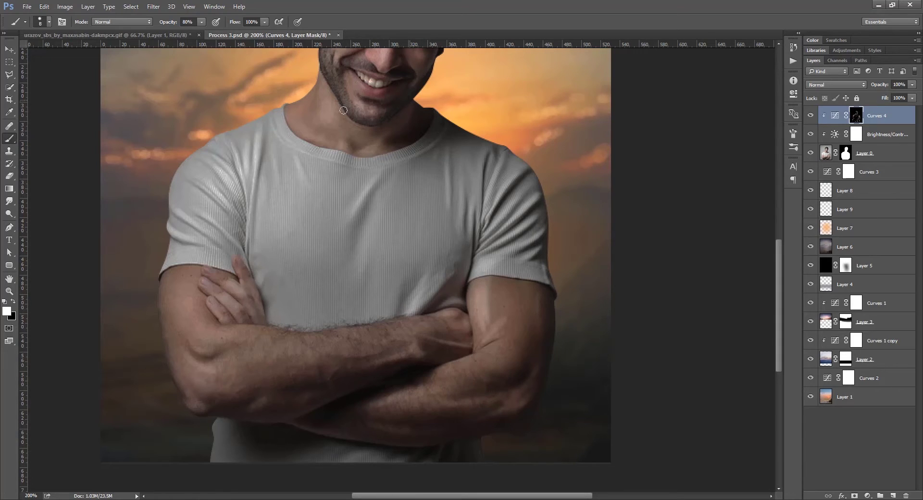
{"action": "scroll", "coordinate": [365, 120], "scroll_direction": "up", "scroll_amount": 5}
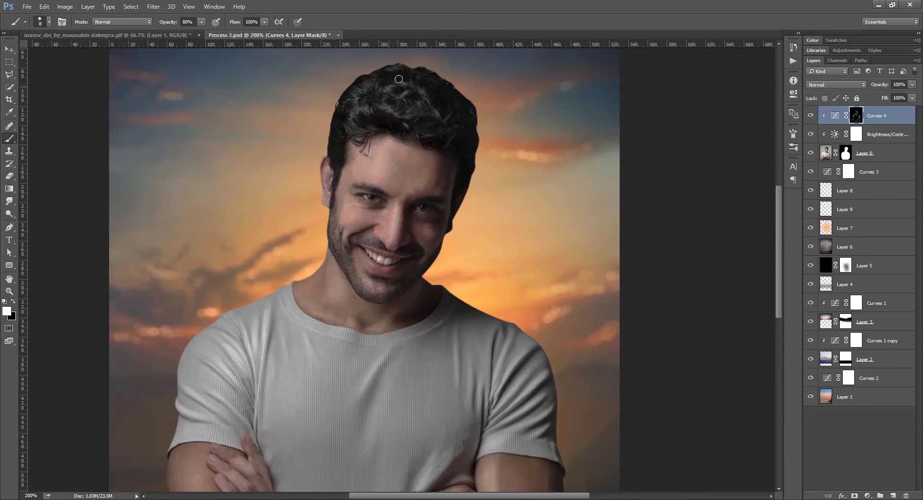
Step: Reduce the Brightness/Contrast adjustment layer's opacity to 60%
{"action": "key", "text": "ctrl+minus"}
{"action": "left_click", "coordinate": [834, 135]}
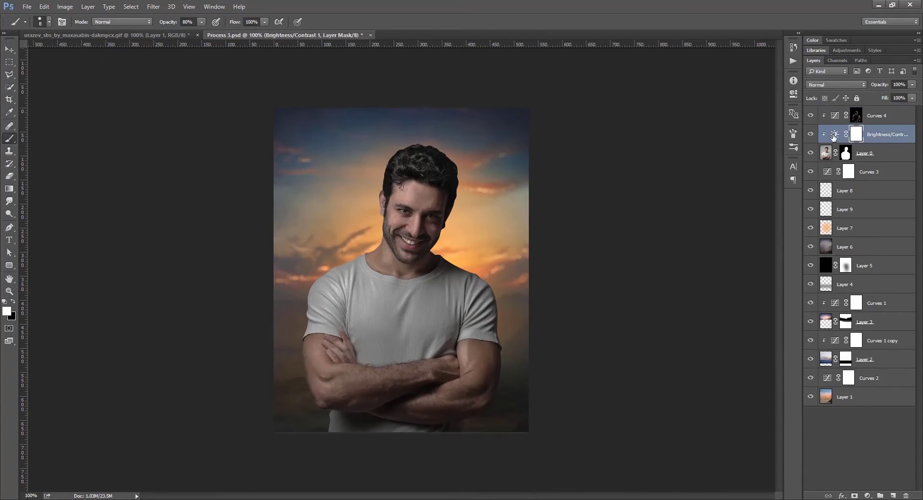
{"action": "left_click", "coordinate": [793, 114]}
{"action": "key", "text": "v"}
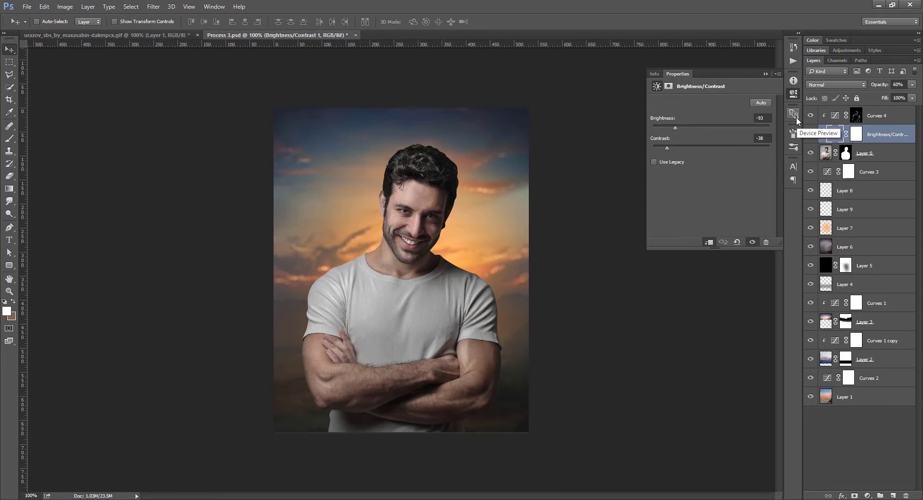
Step: Add a new clipped layer above Curves 4 and select the 4 px brush preset at 100% opacity
{"action": "key", "text": "alt+bracketright"}
{"action": "key", "text": "ctrl+shift+alt+n"}
{"action": "key", "text": "b"}
{"action": "key", "text": "ctrl+plus"}
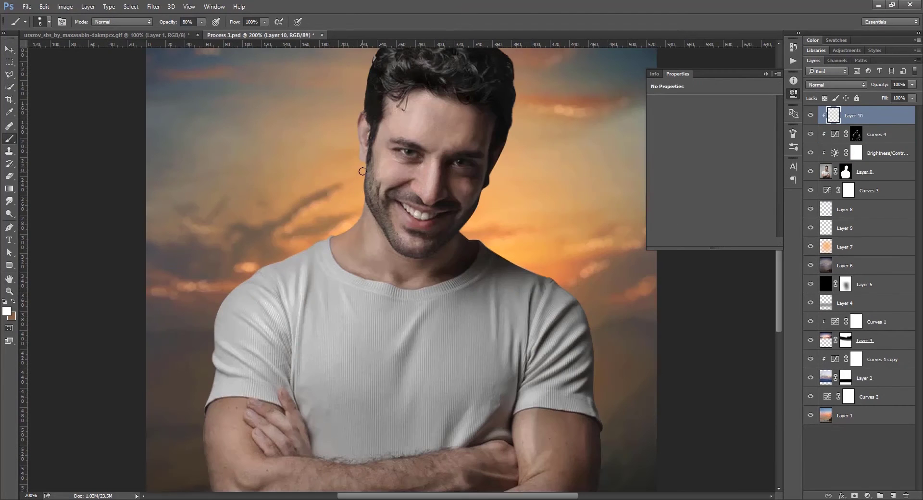
{"action": "right_click", "coordinate": [369, 169]}
{"action": "key", "text": "Escape"}
{"action": "key", "text": "0"}
{"action": "key", "text": "ctrl+z"}
{"action": "left_click", "coordinate": [793, 133]}
{"action": "left_click", "coordinate": [643, 127]}
{"action": "left_click", "coordinate": [651, 229]}
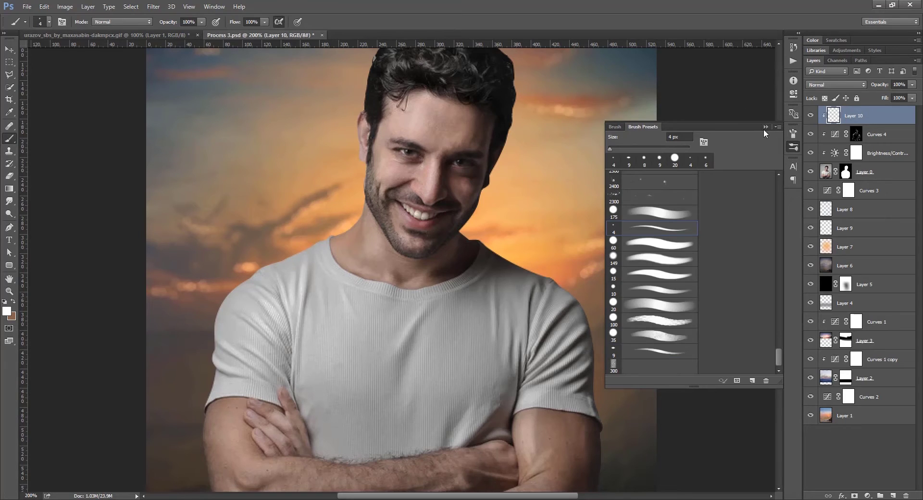
{"action": "left_click", "coordinate": [766, 127]}
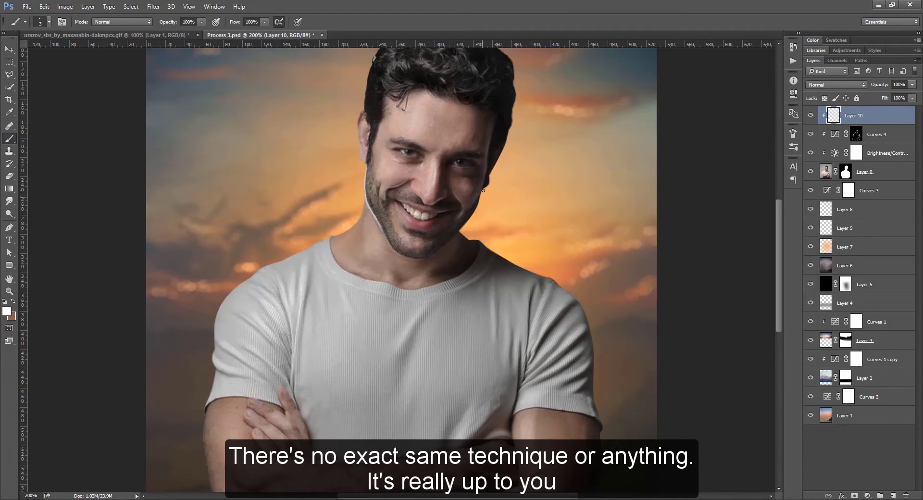
Step: Paint a thin white rim light along the edges of the man's face, ear and hair with a 3 px brush
{"action": "left_click_drag", "start_coordinate": [359, 121], "coordinate": [360, 149]}
{"action": "mouse_move", "coordinate": [366, 96]}
{"action": "left_mouse_down"}
{"action": "mouse_move", "coordinate": [362, 150]}
{"action": "mouse_move", "coordinate": [370, 100]}
{"action": "mouse_move", "coordinate": [366, 157]}
{"action": "mouse_move", "coordinate": [378, 91]}
{"action": "left_mouse_up"}
{"action": "left_click_drag", "start_coordinate": [504, 181], "coordinate": [510, 106]}
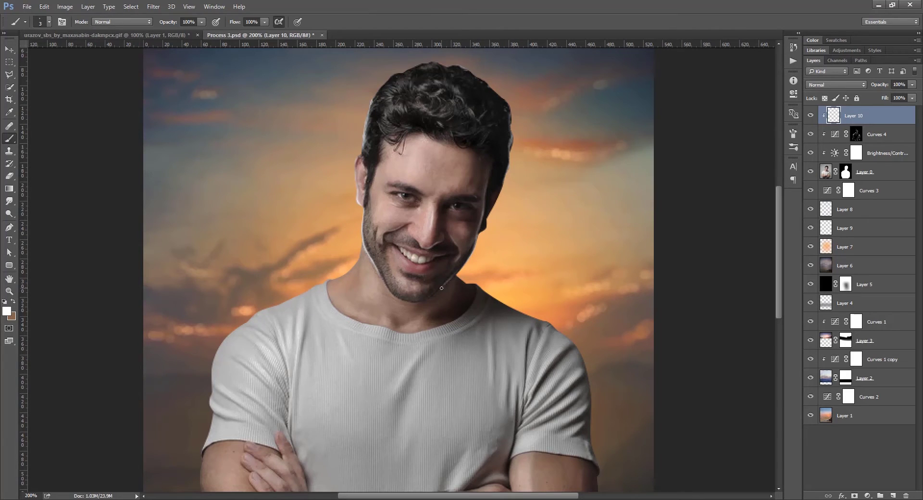
Step: Paint the white rim light along the neck and the shoulder on the image's right side, undoing stray strokes
{"action": "key", "text": "e"}
{"action": "key", "text": "b"}
{"action": "mouse_move", "coordinate": [459, 271]}
{"action": "left_mouse_down"}
{"action": "mouse_move", "coordinate": [452, 277]}
{"action": "mouse_move", "coordinate": [465, 283]}
{"action": "left_mouse_up"}
{"action": "mouse_move", "coordinate": [212, 374]}
{"action": "left_mouse_down"}
{"action": "mouse_move", "coordinate": [214, 356]}
{"action": "mouse_move", "coordinate": [255, 316]}
{"action": "left_mouse_up"}
{"action": "key", "text": "ctrl+z"}
{"action": "left_click_drag", "start_coordinate": [356, 243], "coordinate": [359, 254]}
{"action": "mouse_move", "coordinate": [483, 290]}
{"action": "left_mouse_down"}
{"action": "mouse_move", "coordinate": [528, 316]}
{"action": "mouse_move", "coordinate": [462, 281]}
{"action": "mouse_move", "coordinate": [474, 302]}
{"action": "left_mouse_up"}
{"action": "key", "text": "ctrl+z"}
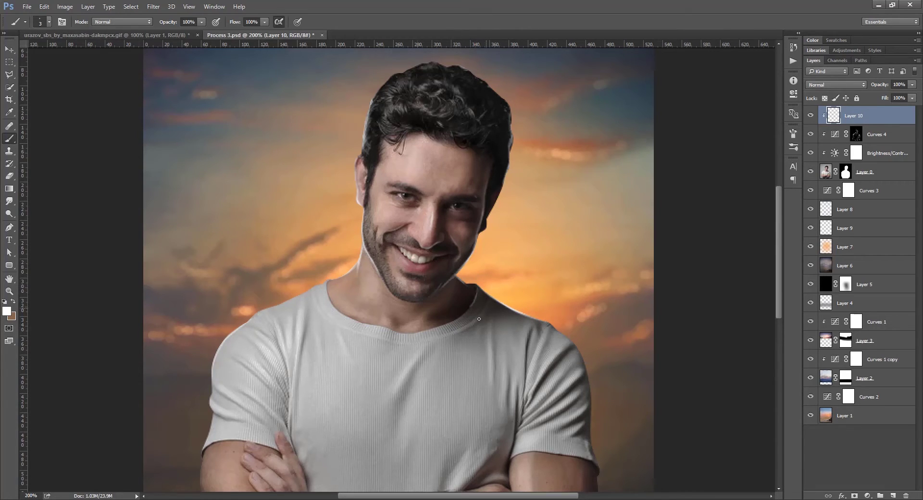
Step: Continue the white rim light along the collar, shoulder and sleeve on the image's left side
{"action": "left_click_drag", "start_coordinate": [305, 292], "coordinate": [319, 284]}
{"action": "left_click_drag", "start_coordinate": [267, 309], "coordinate": [304, 294]}
{"action": "key", "text": "ctrl+z"}
{"action": "scroll", "coordinate": [278, 346], "scroll_direction": "down", "scroll_amount": 2}
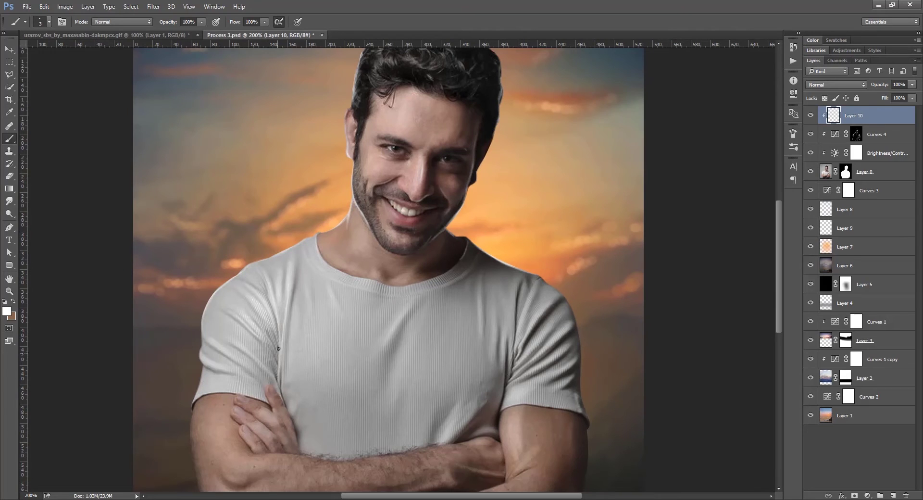
{"action": "key", "text": "e"}
{"action": "key", "text": "b"}
{"action": "left_click_drag", "start_coordinate": [201, 318], "coordinate": [203, 335]}
{"action": "mouse_move", "coordinate": [191, 397]}
{"action": "left_mouse_down"}
{"action": "mouse_move", "coordinate": [202, 369]}
{"action": "mouse_move", "coordinate": [238, 350]}
{"action": "mouse_move", "coordinate": [244, 267]}
{"action": "left_mouse_up"}
Step: Paint and clean up the white rim light along the outer sleeve on the image's right side
{"action": "mouse_move", "coordinate": [543, 167]}
{"action": "left_mouse_down"}
{"action": "mouse_move", "coordinate": [571, 195]}
{"action": "mouse_move", "coordinate": [580, 225]}
{"action": "left_mouse_up"}
{"action": "key", "text": "e"}
{"action": "mouse_move", "coordinate": [579, 224]}
{"action": "left_mouse_down"}
{"action": "mouse_move", "coordinate": [566, 186]}
{"action": "mouse_move", "coordinate": [584, 246]}
{"action": "mouse_move", "coordinate": [583, 234]}
{"action": "mouse_move", "coordinate": [533, 252]}
{"action": "mouse_move", "coordinate": [552, 255]}
{"action": "mouse_move", "coordinate": [583, 296]}
{"action": "mouse_move", "coordinate": [585, 280]}
{"action": "left_mouse_up"}
{"action": "key", "text": "b"}
{"action": "key", "text": "ctrl+z"}
{"action": "mouse_move", "coordinate": [507, 289]}
{"action": "left_mouse_down"}
{"action": "mouse_move", "coordinate": [510, 342]}
{"action": "mouse_move", "coordinate": [526, 332]}
{"action": "mouse_move", "coordinate": [520, 308]}
{"action": "mouse_move", "coordinate": [523, 362]}
{"action": "left_mouse_up"}
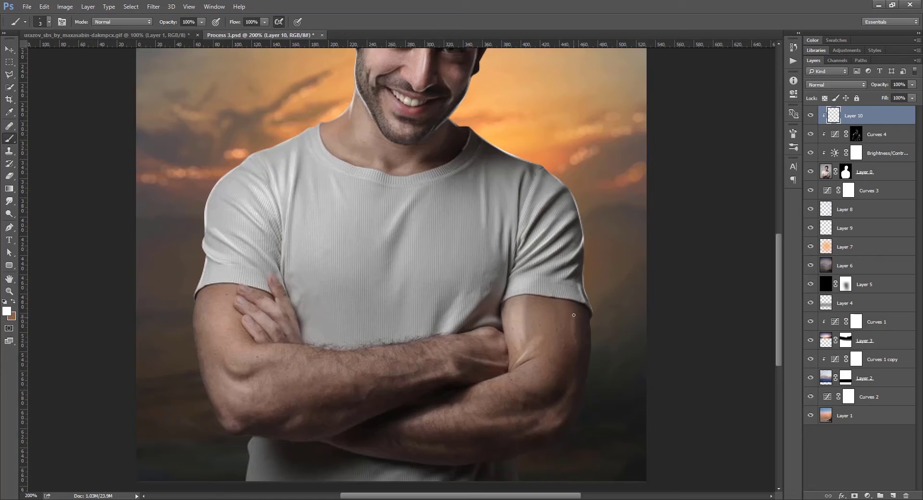
Step: Paint the white rim light down the outer edges of both arms and the side of the shirt below them
{"action": "mouse_move", "coordinate": [590, 328]}
{"action": "left_mouse_down"}
{"action": "mouse_move", "coordinate": [595, 356]}
{"action": "mouse_move", "coordinate": [579, 407]}
{"action": "left_mouse_up"}
{"action": "left_click_drag", "start_coordinate": [194, 307], "coordinate": [222, 420]}
{"action": "left_click_drag", "start_coordinate": [222, 422], "coordinate": [190, 302]}
{"action": "mouse_move", "coordinate": [241, 406]}
{"action": "left_mouse_down"}
{"action": "mouse_move", "coordinate": [238, 427]}
{"action": "mouse_move", "coordinate": [239, 394]}
{"action": "left_mouse_up"}
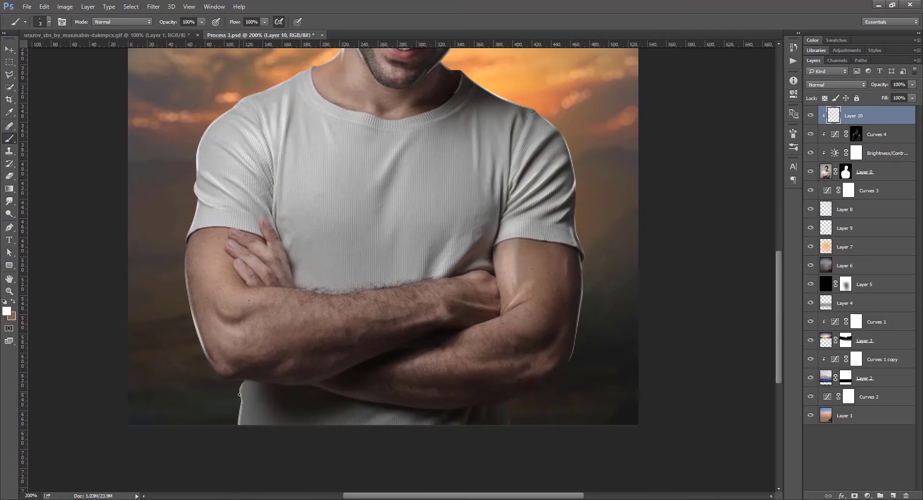
Step: Paint the white rim light around the elbow and under the forearm on the image's right side
{"action": "left_click_drag", "start_coordinate": [502, 403], "coordinate": [545, 396]}
{"action": "key", "text": "ctrl+z"}
{"action": "left_click_drag", "start_coordinate": [559, 388], "coordinate": [570, 361]}
{"action": "mouse_move", "coordinate": [535, 395]}
{"action": "left_mouse_down"}
{"action": "mouse_move", "coordinate": [554, 394]}
{"action": "mouse_move", "coordinate": [510, 422]}
{"action": "mouse_move", "coordinate": [471, 408]}
{"action": "left_mouse_up"}
{"action": "key", "text": "ctrl+minus"}
{"action": "key", "text": "ctrl+plus"}
Step: Add a new layer above the white rim light, sample orange from the sky and paint it along the sleeve on the image's right side
{"action": "key", "text": "ctrl+shift+alt+n"}
{"action": "left_click", "coordinate": [501, 257], "text": "alt"}
{"action": "left_click_drag", "start_coordinate": [592, 332], "coordinate": [597, 414]}
{"action": "key", "text": "e"}
{"action": "key", "text": "b"}
{"action": "key", "text": "e"}
{"action": "key", "text": "b"}
Step: Extend and clean up the orange rim glow over the upper sleeve and shoulder on the image's right side
{"action": "left_click_drag", "start_coordinate": [592, 330], "coordinate": [593, 365]}
{"action": "left_click_drag", "start_coordinate": [557, 283], "coordinate": [594, 346]}
{"action": "key", "text": "e"}
{"action": "key", "text": "b"}
{"action": "key", "text": "e"}
{"action": "key", "text": "b"}
{"action": "scroll", "coordinate": [390, 392], "scroll_direction": "down", "scroll_amount": 1}
{"action": "scroll", "coordinate": [390, 393], "scroll_direction": "up", "scroll_amount": 1}
{"action": "left_click_drag", "start_coordinate": [226, 205], "coordinate": [192, 392]}
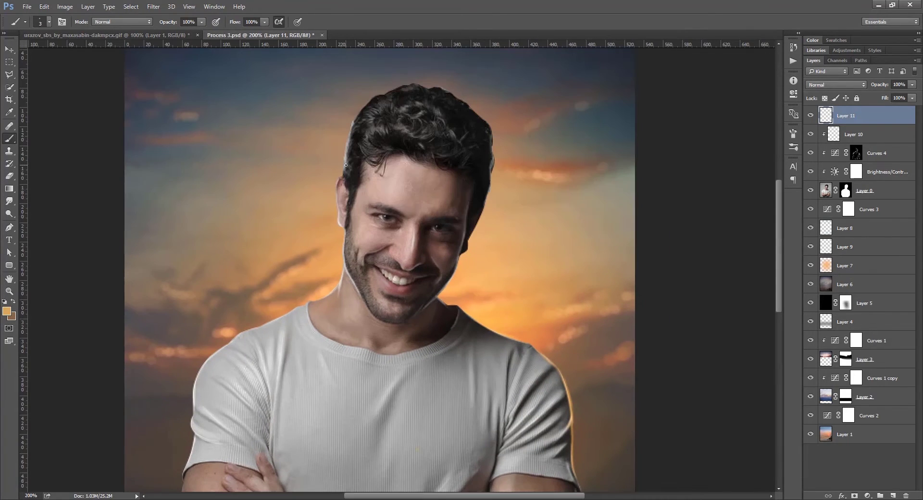
Step: Paint the orange rim light along both sides of the hair, reducing the brush to 2 px
{"action": "left_click_drag", "start_coordinate": [345, 153], "coordinate": [353, 120]}
{"action": "left_click_drag", "start_coordinate": [468, 239], "coordinate": [464, 253]}
{"action": "key", "text": "ctrl+z"}
{"action": "key", "text": "e"}
{"action": "key", "text": "b"}
{"action": "key", "text": "["}
{"action": "mouse_move", "coordinate": [466, 218]}
{"action": "left_mouse_down"}
{"action": "mouse_move", "coordinate": [463, 251]}
{"action": "mouse_move", "coordinate": [480, 216]}
{"action": "mouse_move", "coordinate": [491, 142]}
{"action": "left_mouse_up"}
{"action": "key", "text": "ctrl+z"}
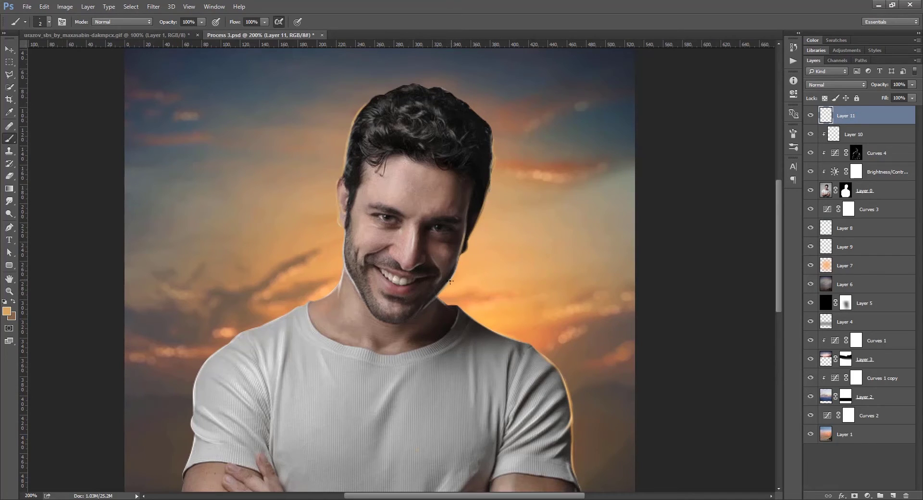
Step: Paint the orange rim light along the jaw on the image's right side and compare it with Layer 10 hidden
{"action": "mouse_move", "coordinate": [431, 299]}
{"action": "left_mouse_down"}
{"action": "mouse_move", "coordinate": [447, 276]}
{"action": "mouse_move", "coordinate": [447, 313]}
{"action": "mouse_move", "coordinate": [465, 283]}
{"action": "left_mouse_up"}
{"action": "key", "text": "ctrl+z"}
{"action": "left_click_drag", "start_coordinate": [440, 315], "coordinate": [463, 290]}
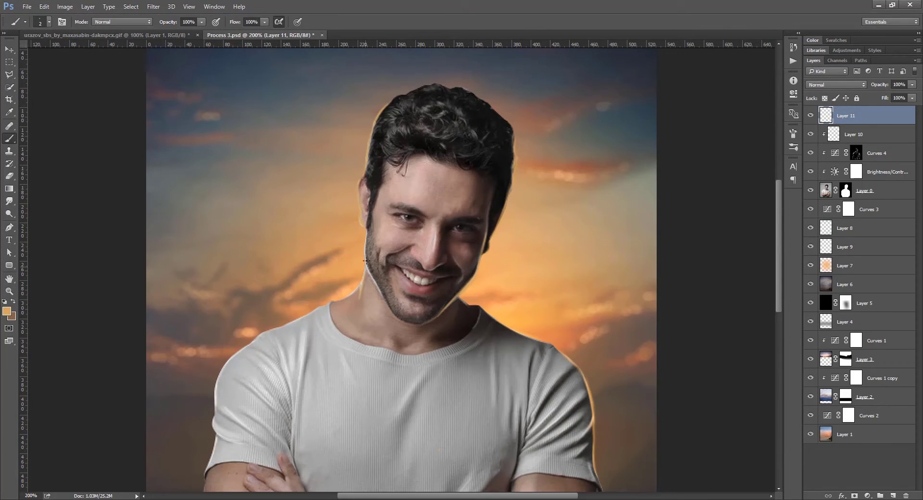
{"action": "left_click", "coordinate": [811, 134]}
{"action": "key", "text": "ctrl+minus"}
{"action": "left_click", "coordinate": [811, 134]}
{"action": "key", "text": "ctrl+plus"}
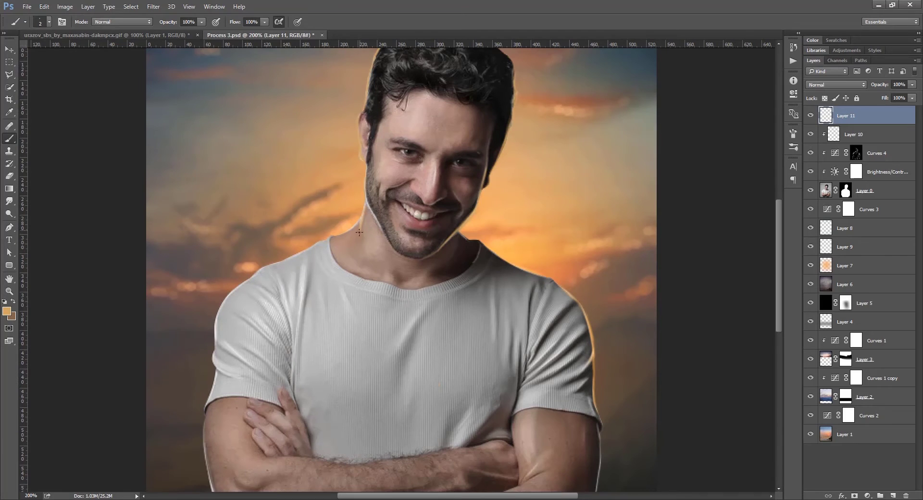
Step: Extend the orange rim light along the jaw and neck on the image's left side, over the hair and around the shoulders
{"action": "left_click_drag", "start_coordinate": [365, 202], "coordinate": [401, 256]}
{"action": "left_click_drag", "start_coordinate": [373, 72], "coordinate": [347, 149]}
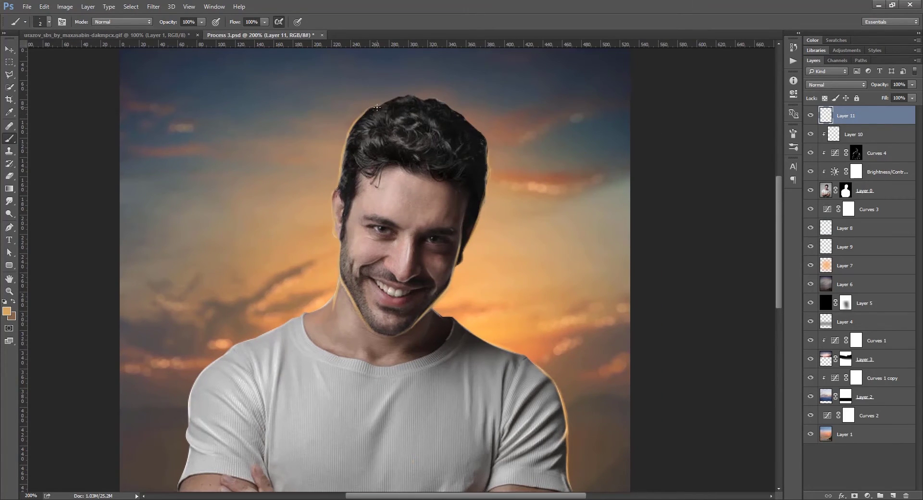
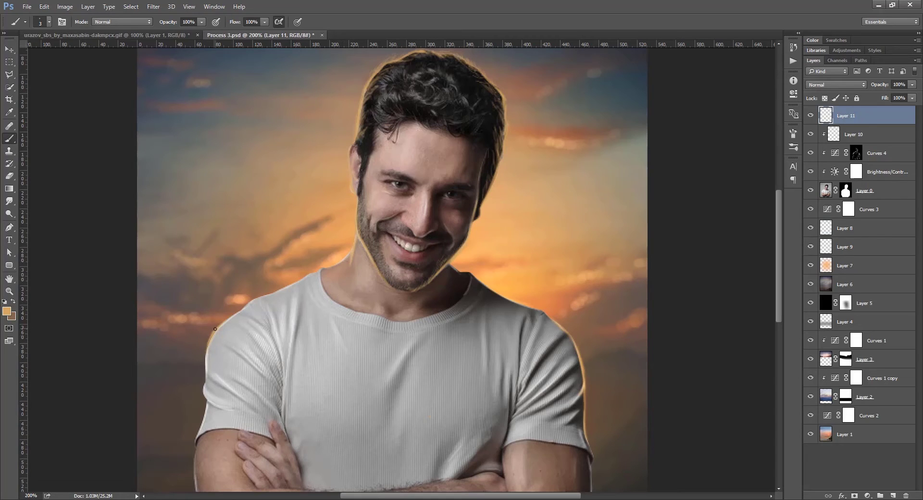
{"action": "left_click_drag", "start_coordinate": [207, 346], "coordinate": [225, 293]}
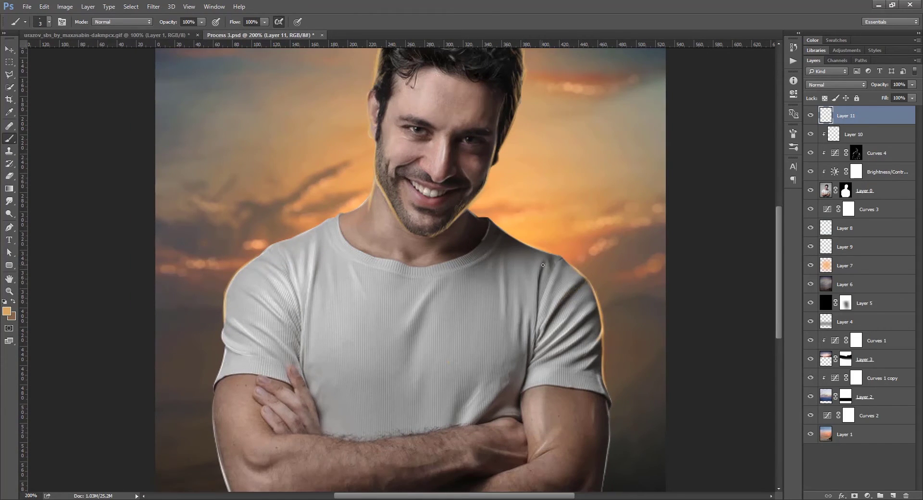
{"action": "key", "text": "e"}
{"action": "key", "text": "b"}
{"action": "left_click_drag", "start_coordinate": [603, 363], "coordinate": [605, 378]}
Step: Choose a more saturated orange and paint the rim light down both arms and the lower shirt edges
{"action": "left_click", "coordinate": [7, 311]}
{"action": "left_click", "coordinate": [708, 340]}
{"action": "left_click", "coordinate": [838, 319]}
{"action": "scroll", "coordinate": [603, 342], "scroll_direction": "down", "scroll_amount": 3}
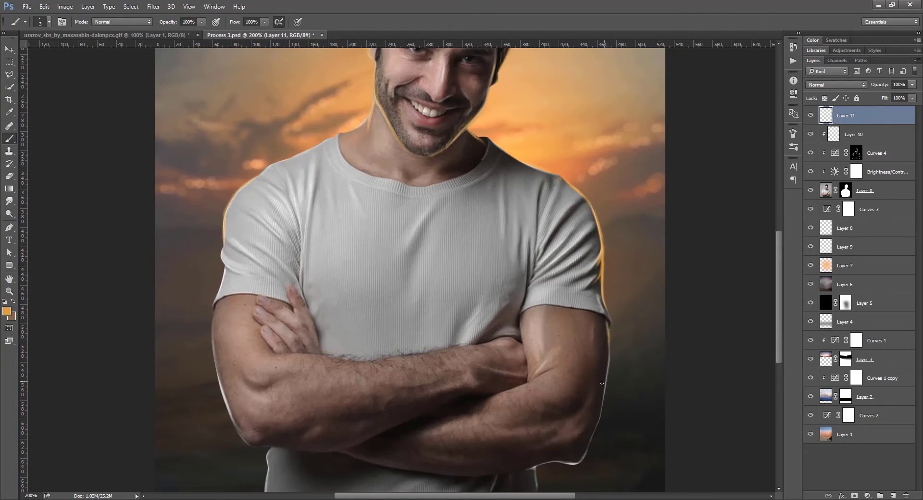
{"action": "left_click_drag", "start_coordinate": [605, 370], "coordinate": [603, 409]}
{"action": "scroll", "coordinate": [591, 411], "scroll_direction": "down", "scroll_amount": 2}
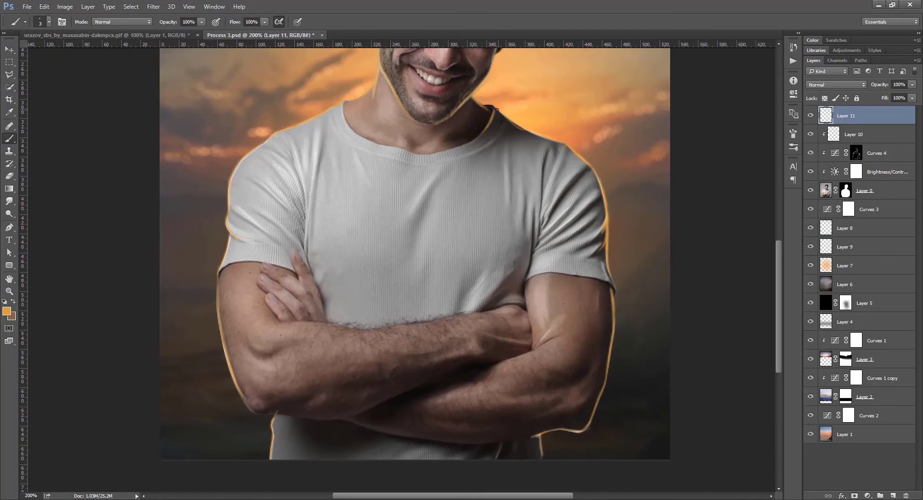
Step: Paint the orange rim light along the collar and shoulder on the image's right side and check the overall glow
{"action": "left_click_drag", "start_coordinate": [497, 109], "coordinate": [537, 134]}
{"action": "key", "text": "e"}
{"action": "key", "text": "b"}
{"action": "left_click_drag", "start_coordinate": [504, 123], "coordinate": [501, 148]}
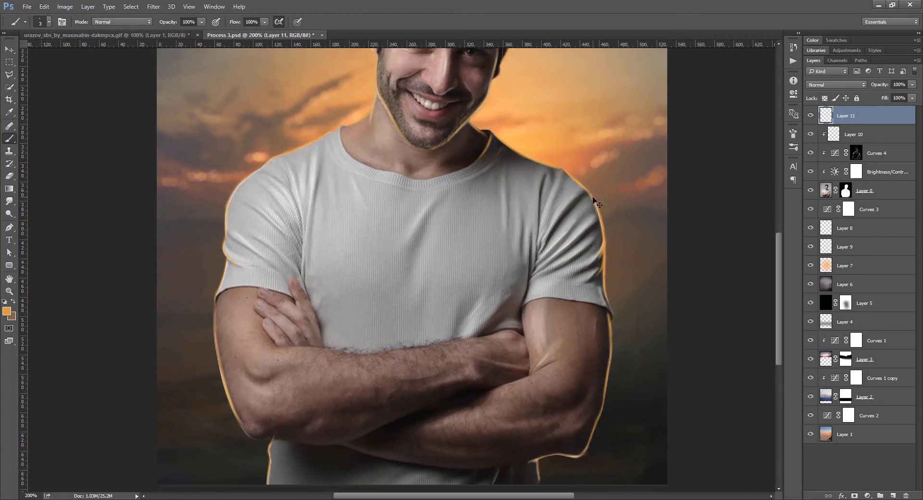
{"action": "key", "text": "ctrl+minus"}
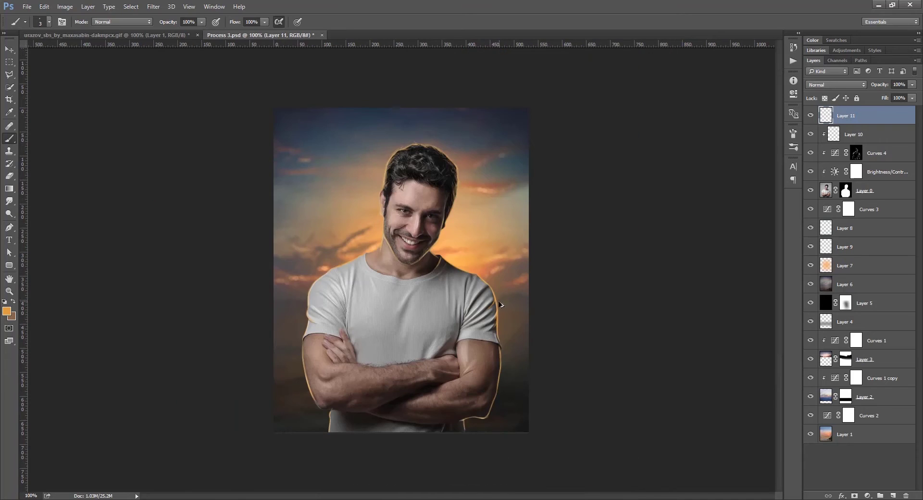
{"action": "scroll", "coordinate": [493, 340], "scroll_direction": "up", "scroll_amount": 1}
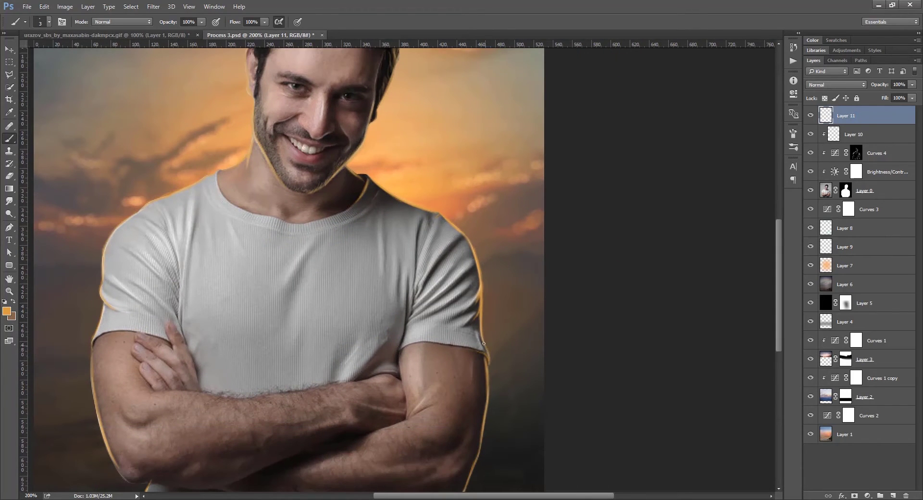
{"action": "key", "text": "ctrl+minus"}
{"action": "scroll", "coordinate": [393, 269], "scroll_direction": "up", "scroll_amount": 1}
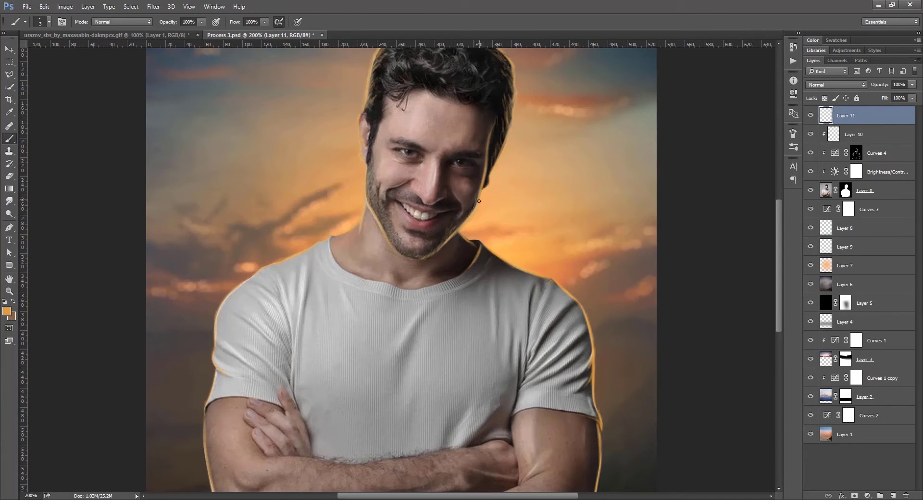
{"action": "key", "text": "ctrl+minus"}
{"action": "key", "text": "ctrl+plus"}
Step: Add a clipped Curves adjustment above Layer 10 with darker shadows and brighter highlights, and invert its mask
{"action": "left_click", "coordinate": [867, 495]}
{"action": "left_click", "coordinate": [846, 340]}
{"action": "left_click_drag", "start_coordinate": [876, 116], "coordinate": [875, 144]}
{"action": "left_click_drag", "start_coordinate": [688, 205], "coordinate": [688, 209]}
{"action": "left_click_drag", "start_coordinate": [746, 147], "coordinate": [746, 143]}
{"action": "key", "text": "ctrl+i"}
Step: Select the 35 px soft brush preset for painting on the Curves 5 mask
{"action": "right_click", "coordinate": [423, 181]}
{"action": "key", "text": "F5"}
{"action": "left_click", "coordinate": [642, 127]}
{"action": "left_click_drag", "start_coordinate": [777, 345], "coordinate": [777, 358]}
{"action": "left_click", "coordinate": [664, 333]}
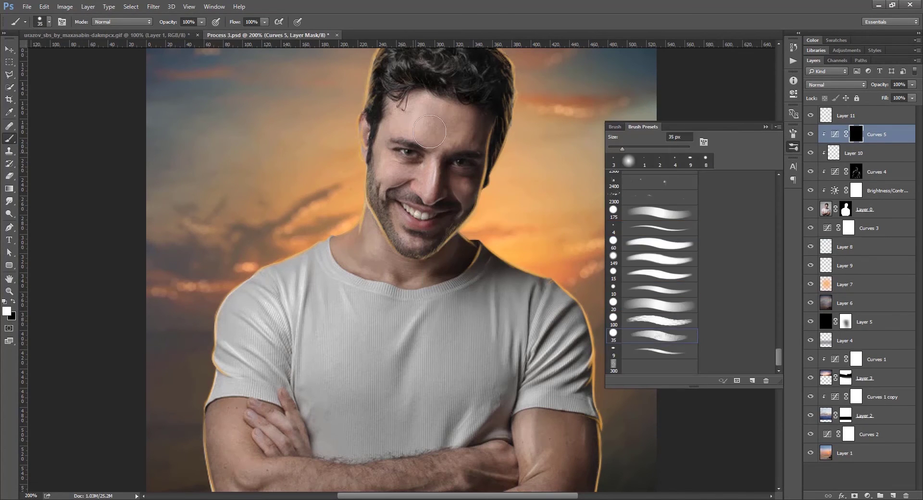
{"action": "left_click", "coordinate": [766, 127]}
Step: Paint white on the Curves 5 mask over the face with a smaller brush and compare with the adjustment hidden
{"action": "key", "text": "bracketleft"}
{"action": "key", "text": "bracketleft"}
{"action": "key", "text": "bracketleft"}
{"action": "mouse_move", "coordinate": [471, 130]}
{"action": "left_mouse_down"}
{"action": "mouse_move", "coordinate": [476, 121]}
{"action": "mouse_move", "coordinate": [465, 127]}
{"action": "mouse_move", "coordinate": [455, 196]}
{"action": "mouse_move", "coordinate": [464, 153]}
{"action": "mouse_move", "coordinate": [422, 243]}
{"action": "mouse_move", "coordinate": [396, 222]}
{"action": "left_mouse_up"}
{"action": "left_click", "coordinate": [810, 134]}
{"action": "left_click", "coordinate": [810, 134]}
{"action": "key", "text": "bracketleft"}
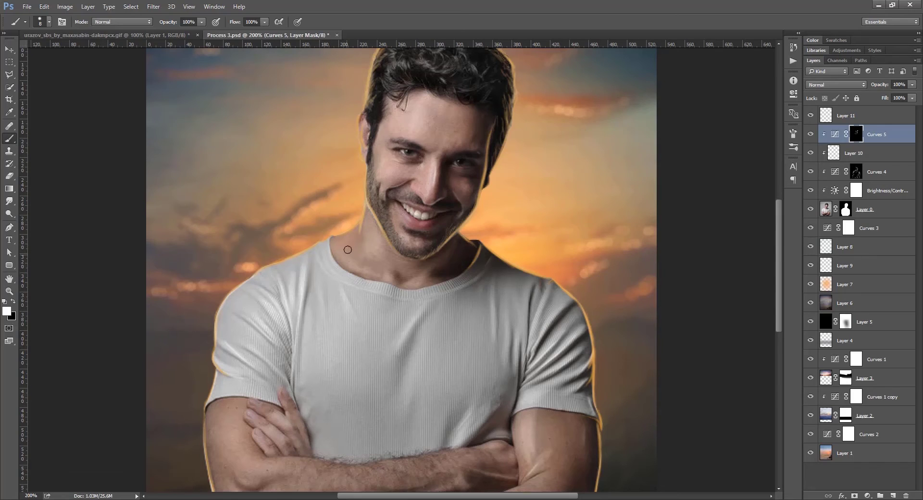
Step: Continue painting white on the Curves 5 mask over the neck, shirt folds and arms, and save the document
{"action": "key", "text": "bracketright"}
{"action": "key", "text": "bracketright"}
{"action": "scroll", "coordinate": [230, 400], "scroll_direction": "down", "scroll_amount": 3}
{"action": "key", "text": "bracketleft"}
{"action": "key", "text": "bracketleft"}
{"action": "key", "text": "bracketleft"}
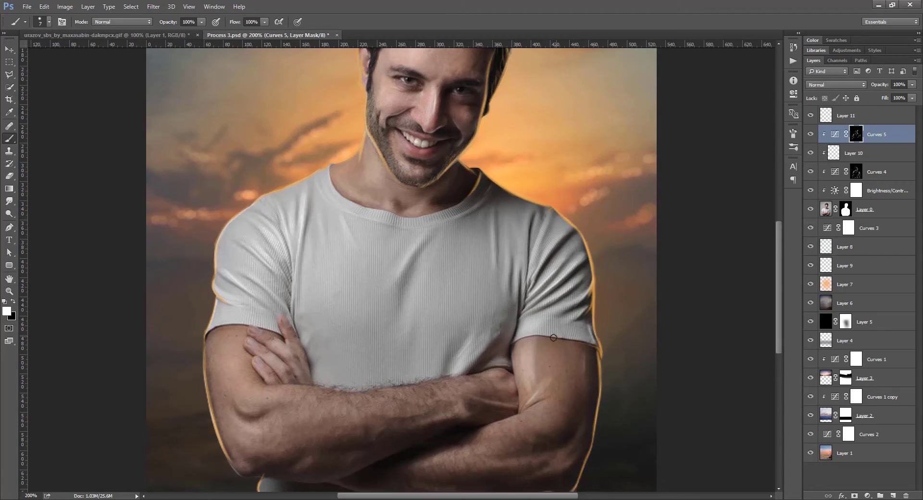
{"action": "scroll", "coordinate": [521, 374], "scroll_direction": "down", "scroll_amount": 2}
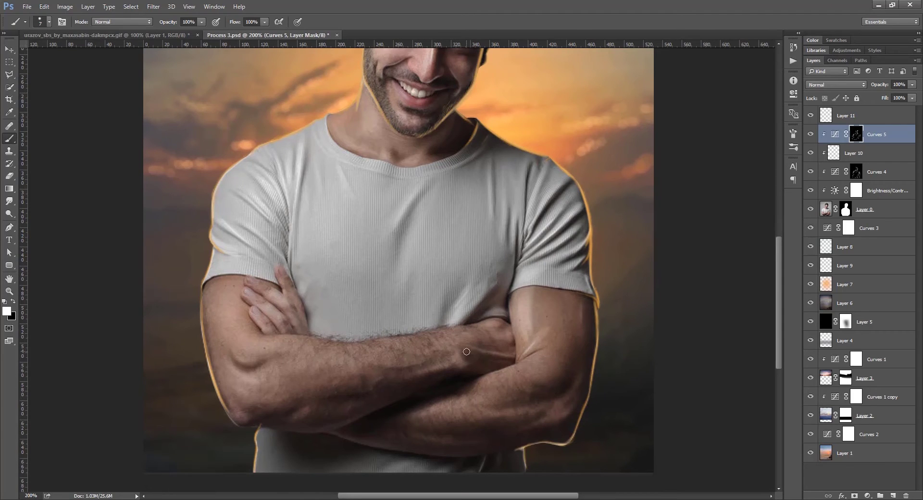
{"action": "key", "text": "bracketright"}
{"action": "key", "text": "bracketright"}
{"action": "key", "text": "bracketright"}
{"action": "key", "text": "ctrl+s"}
{"action": "key", "text": "ctrl+minus"}
Step: Add a Curves adjustment above Layer 11 and shape it into an S-curve that raises the whole image's contrast
{"action": "left_click", "coordinate": [827, 118]}
{"action": "key", "text": "ctrl+shift+n"}
{"action": "key", "text": "Escape"}
{"action": "left_click", "coordinate": [867, 495]}
{"action": "left_click", "coordinate": [834, 348]}
{"action": "left_click_drag", "start_coordinate": [695, 198], "coordinate": [697, 204]}
{"action": "left_click_drag", "start_coordinate": [742, 150], "coordinate": [744, 145]}
{"action": "left_click_drag", "start_coordinate": [697, 204], "coordinate": [688, 207]}
{"action": "left_click_drag", "start_coordinate": [748, 145], "coordinate": [749, 142]}
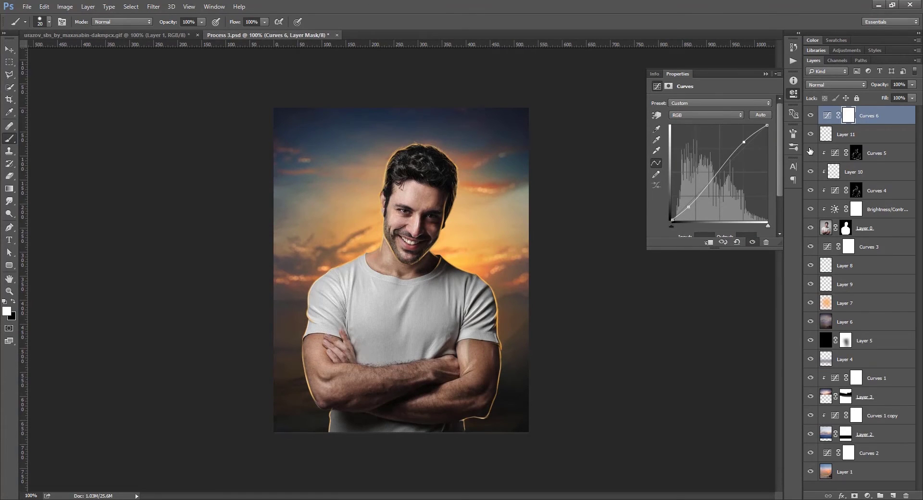
{"action": "left_click_drag", "start_coordinate": [672, 220], "coordinate": [708, 191]}
{"action": "left_click_drag", "start_coordinate": [745, 142], "coordinate": [742, 146]}
Step: Hide the Curves 6 adjustment and add a new layer directly above Curves 5 for skin painting
{"action": "left_click", "coordinate": [811, 209]}
{"action": "left_click", "coordinate": [810, 209]}
{"action": "left_click", "coordinate": [886, 209]}
{"action": "left_click_drag", "start_coordinate": [887, 88], "coordinate": [883, 89]}
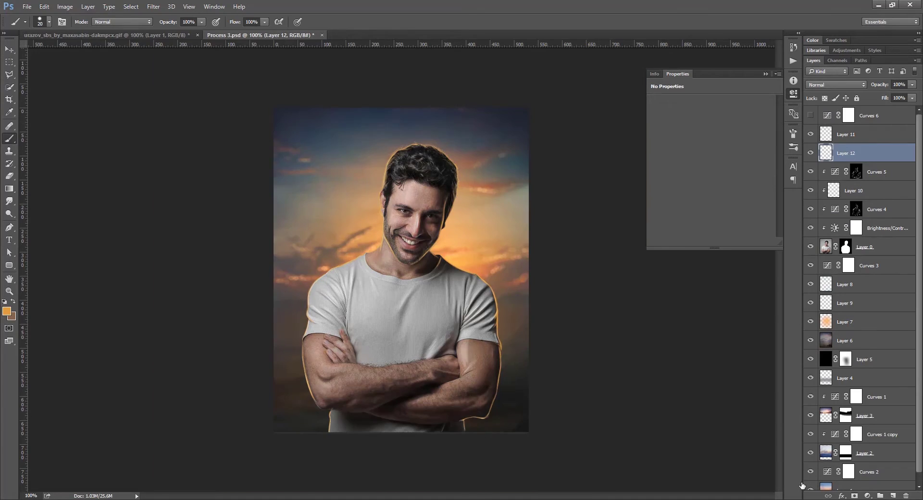
Step: Sample nearby skin tones and smooth both cheeks on Layer 12 with a 9 px soft brush
{"action": "scroll", "coordinate": [380, 208], "scroll_direction": "up", "scroll_amount": 3}
{"action": "left_click_drag", "start_coordinate": [380, 208], "coordinate": [377, 232]}
{"action": "left_click", "coordinate": [382, 161], "text": "alt"}
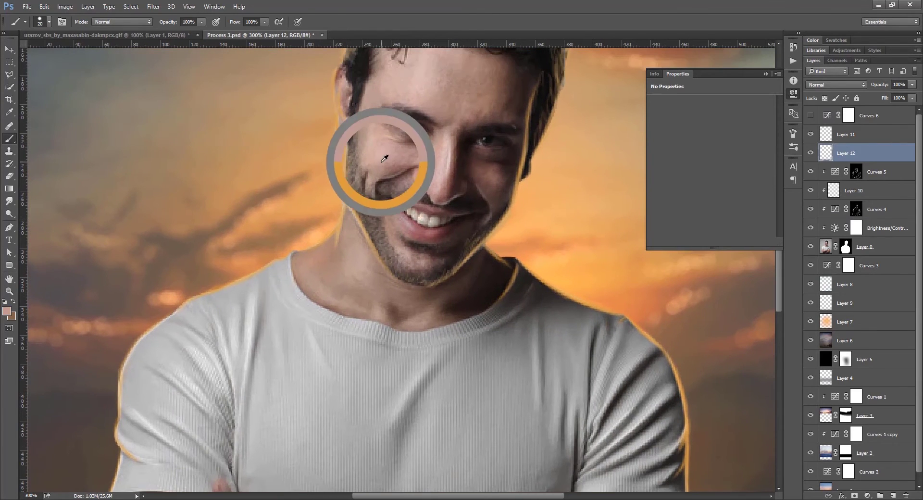
{"action": "left_click", "coordinate": [391, 164], "text": "alt"}
{"action": "key", "text": "bracketleft"}
{"action": "key", "text": "bracketleft"}
{"action": "left_click", "coordinate": [372, 143], "text": "alt"}
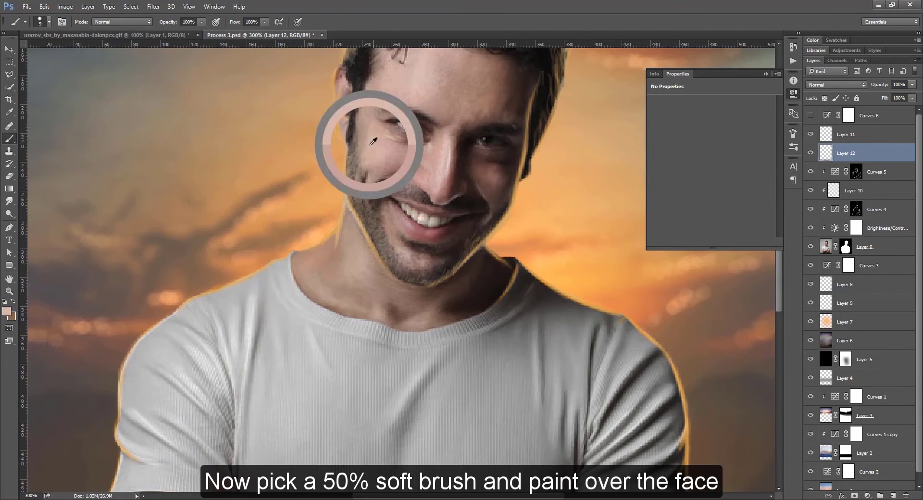
{"action": "left_click", "coordinate": [392, 168], "text": "alt"}
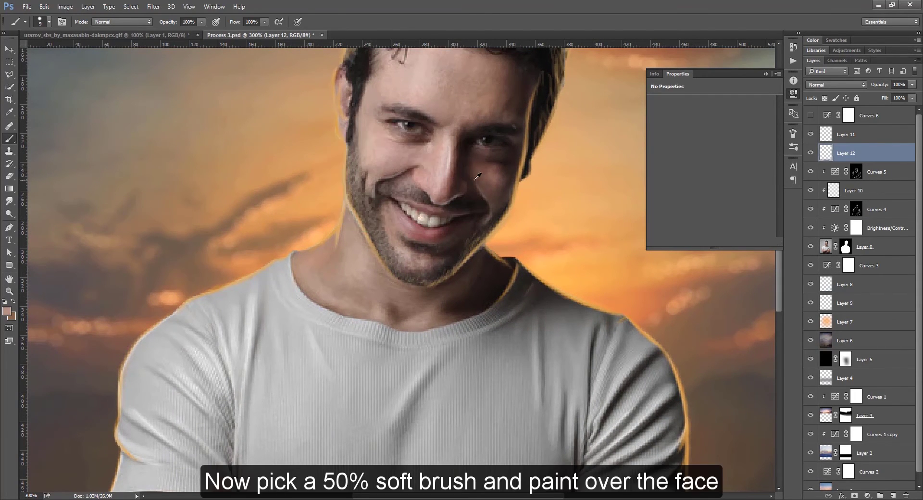
{"action": "left_click", "coordinate": [499, 179], "text": "alt"}
{"action": "left_click", "coordinate": [506, 171], "text": "alt"}
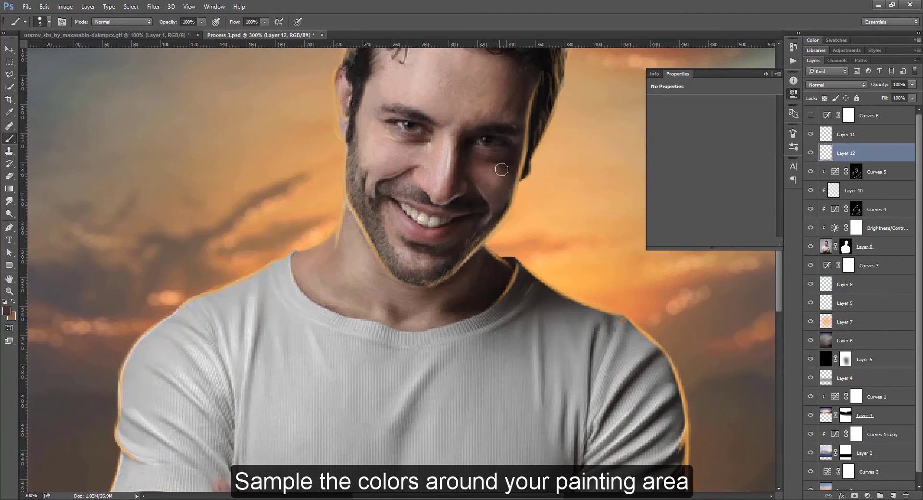
{"action": "left_click", "coordinate": [505, 203], "text": "alt"}
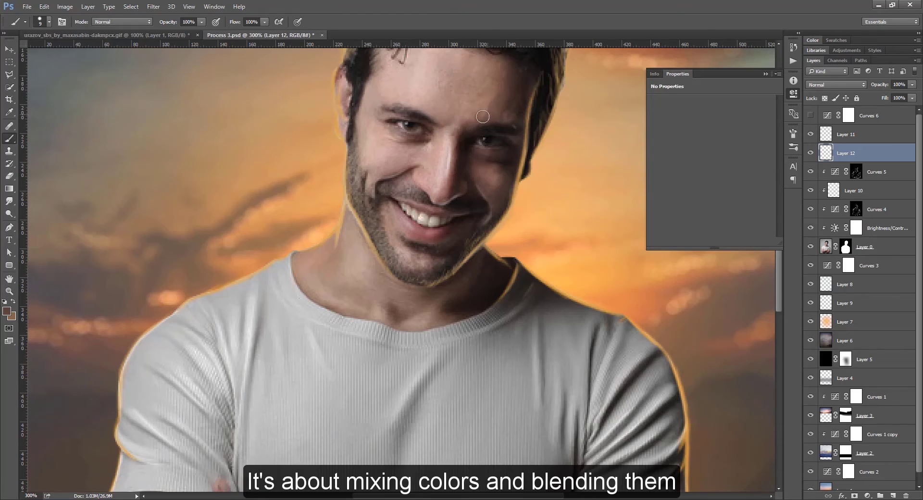
Step: Sample skin tones across the forehead and paint over it to blend the light into the shadow
{"action": "left_click", "coordinate": [392, 86], "text": "alt"}
{"action": "left_click_drag", "start_coordinate": [391, 89], "coordinate": [382, 129]}
{"action": "left_click", "coordinate": [405, 119], "text": "alt"}
{"action": "left_click", "coordinate": [432, 118], "text": "alt"}
{"action": "left_click", "coordinate": [439, 119], "text": "alt"}
{"action": "mouse_move", "coordinate": [438, 121]}
{"action": "left_mouse_down"}
{"action": "mouse_move", "coordinate": [445, 143]}
{"action": "mouse_move", "coordinate": [464, 121]}
{"action": "mouse_move", "coordinate": [481, 132]}
{"action": "mouse_move", "coordinate": [500, 124]}
{"action": "mouse_move", "coordinate": [468, 131]}
{"action": "mouse_move", "coordinate": [493, 122]}
{"action": "mouse_move", "coordinate": [472, 107]}
{"action": "mouse_move", "coordinate": [496, 129]}
{"action": "mouse_move", "coordinate": [475, 147]}
{"action": "mouse_move", "coordinate": [503, 134]}
{"action": "mouse_move", "coordinate": [509, 112]}
{"action": "mouse_move", "coordinate": [500, 143]}
{"action": "left_mouse_up"}
{"action": "left_click", "coordinate": [496, 125], "text": "alt"}
{"action": "left_click", "coordinate": [495, 142], "text": "alt"}
{"action": "left_click", "coordinate": [495, 121], "text": "alt"}
Step: Enlarge the brush to 15 px and blend the skin of the forehead and temple on the image's right side
{"action": "left_click", "coordinate": [793, 134]}
{"action": "left_click", "coordinate": [793, 133]}
{"action": "left_click", "coordinate": [503, 134], "text": "alt"}
{"action": "left_click", "coordinate": [501, 118], "text": "alt"}
{"action": "left_click", "coordinate": [500, 121], "text": "alt"}
{"action": "left_click", "coordinate": [492, 145], "text": "alt"}
{"action": "left_click", "coordinate": [505, 141], "text": "alt"}
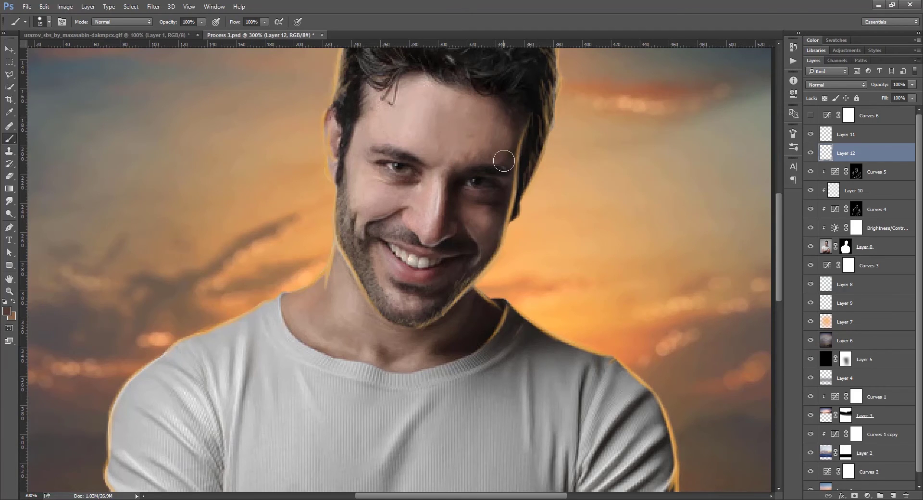
{"action": "scroll", "coordinate": [505, 150], "scroll_direction": "down", "scroll_amount": 1}
{"action": "left_click", "coordinate": [483, 124], "text": "alt"}
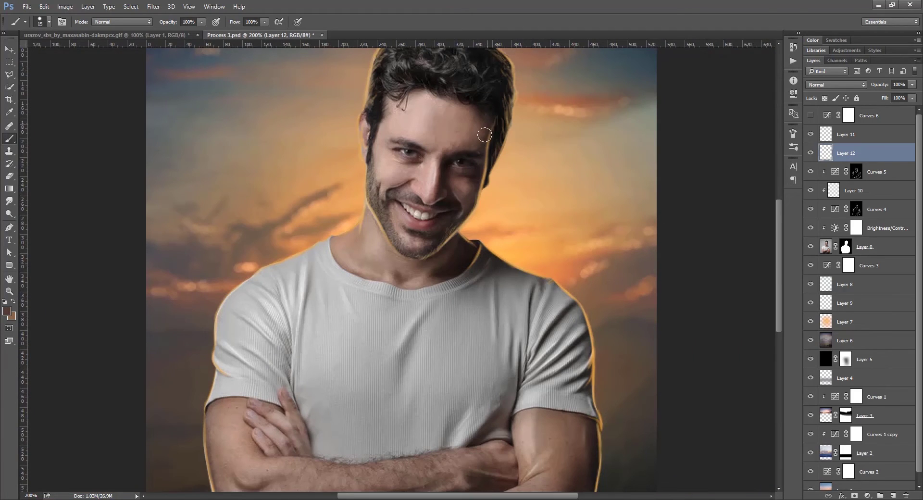
Step: Smooth the nose and the cheek on the image's left side with sampled skin tones
{"action": "left_click", "coordinate": [425, 186], "text": "alt"}
{"action": "left_click", "coordinate": [421, 191], "text": "alt"}
{"action": "left_click", "coordinate": [433, 204], "text": "alt"}
{"action": "left_click", "coordinate": [434, 197], "text": "alt"}
{"action": "left_click", "coordinate": [429, 195], "text": "alt"}
{"action": "left_click_drag", "start_coordinate": [428, 200], "coordinate": [431, 179]}
{"action": "left_click", "coordinate": [379, 166], "text": "alt"}
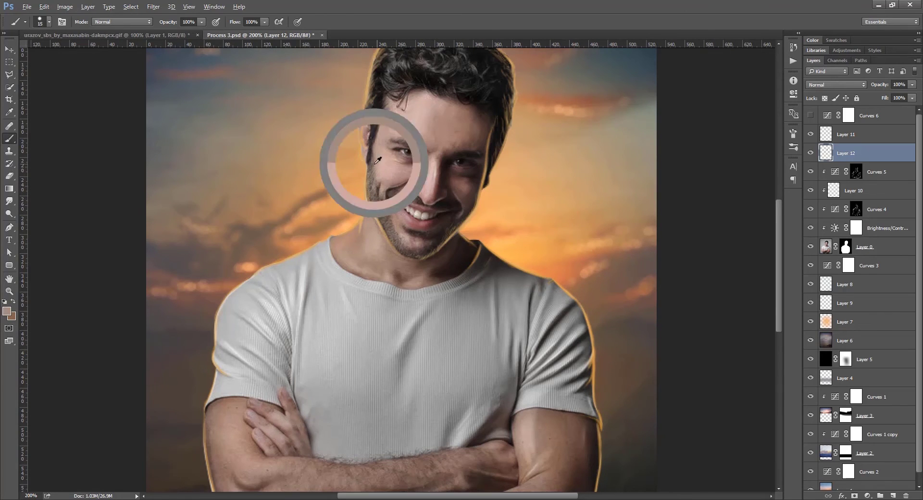
Step: Blend the skin on both sides of the neck with sampled tones
{"action": "left_click", "coordinate": [503, 259], "text": "alt"}
{"action": "left_click", "coordinate": [402, 274], "text": "alt"}
{"action": "left_click", "coordinate": [390, 275], "text": "alt"}
{"action": "left_click", "coordinate": [368, 230], "text": "alt"}
{"action": "left_click", "coordinate": [465, 246], "text": "alt"}
Step: Smooth the upper arm and elbow on the image's right side using skin tones sampled from the arms
{"action": "left_click_drag", "start_coordinate": [233, 485], "coordinate": [225, 283]}
{"action": "left_click", "coordinate": [243, 297], "text": "alt"}
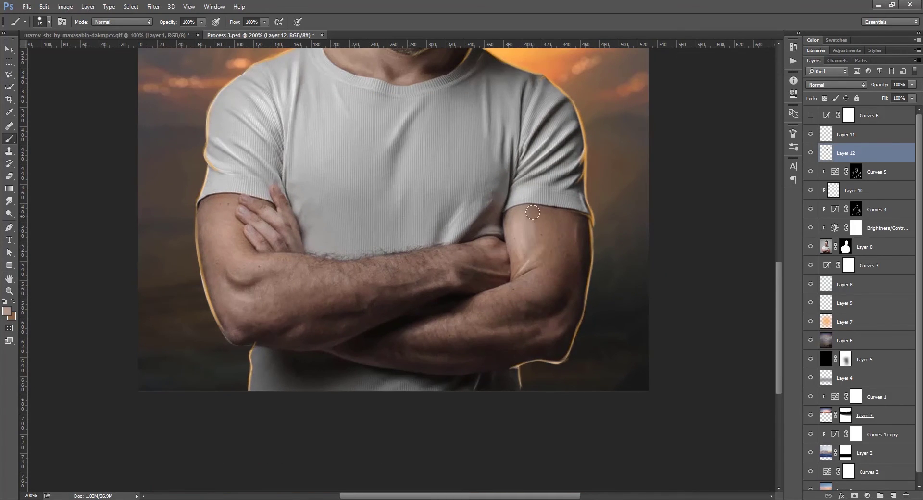
{"action": "left_click", "coordinate": [542, 210], "text": "alt"}
{"action": "left_click", "coordinate": [575, 258], "text": "alt"}
{"action": "left_click", "coordinate": [558, 301], "text": "alt"}
{"action": "left_click", "coordinate": [562, 291], "text": "alt"}
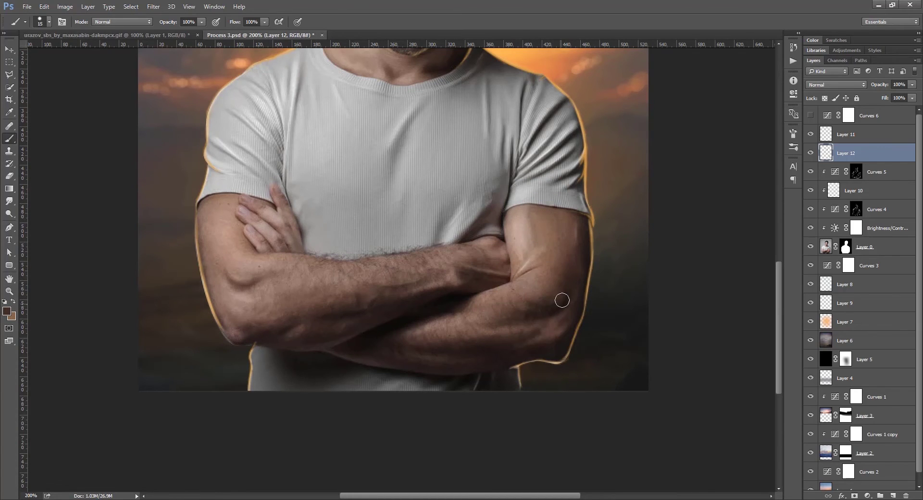
Step: Blend the skin of the upper arm and elbow on the image's left side with sampled tones
{"action": "left_click", "coordinate": [462, 223], "text": "alt"}
{"action": "left_click", "coordinate": [230, 215], "text": "alt"}
{"action": "left_click", "coordinate": [230, 224], "text": "alt"}
{"action": "left_click", "coordinate": [248, 250], "text": "alt"}
{"action": "left_click", "coordinate": [247, 277], "text": "alt"}
{"action": "left_click", "coordinate": [249, 130], "text": "alt"}
Step: Add a new layer clipped above Curves 5, sample orange from the sleeve's rim and enlarge the brush to 25 px
{"action": "key", "text": "ctrl+minus"}
{"action": "key", "text": "ctrl+shift+alt+n"}
{"action": "left_click_drag", "start_coordinate": [830, 153], "coordinate": [830, 178]}
{"action": "left_click", "coordinate": [831, 181], "text": "alt"}
{"action": "left_click", "coordinate": [498, 321], "text": "alt"}
{"action": "key", "text": "bracketright"}
{"action": "key", "text": "bracketright"}
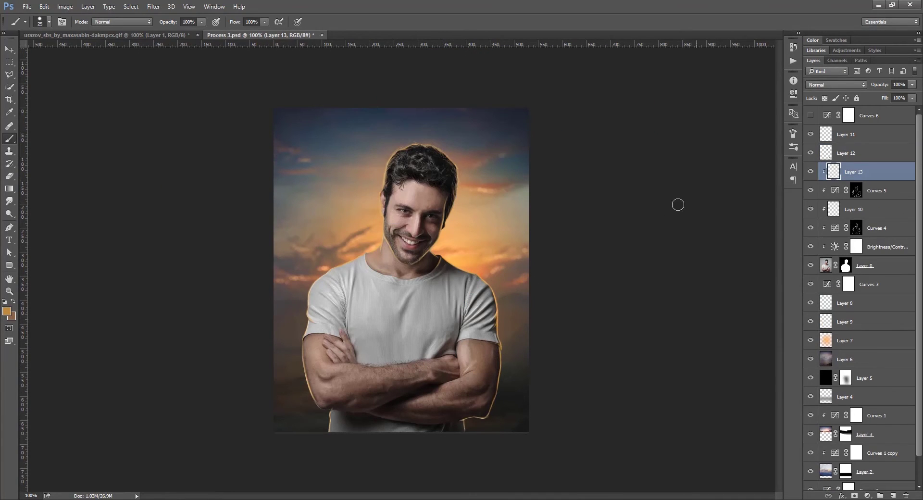
Step: Switch to a soft brush preset at 45 px for painting soft orange light along the arm on the image's right side
{"action": "left_click", "coordinate": [793, 133]}
{"action": "left_click", "coordinate": [794, 147]}
{"action": "left_click", "coordinate": [607, 248]}
{"action": "key", "text": "bracketleft"}
{"action": "key", "text": "bracketleft"}
{"action": "key", "text": "bracketleft"}
{"action": "key", "text": "bracketleft"}
{"action": "key", "text": "bracketleft"}
{"action": "key", "text": "bracketleft"}
{"action": "key", "text": "bracketleft"}
{"action": "right_click", "coordinate": [500, 357]}
{"action": "key", "text": "Escape"}
{"action": "key", "text": "ctrl+plus"}
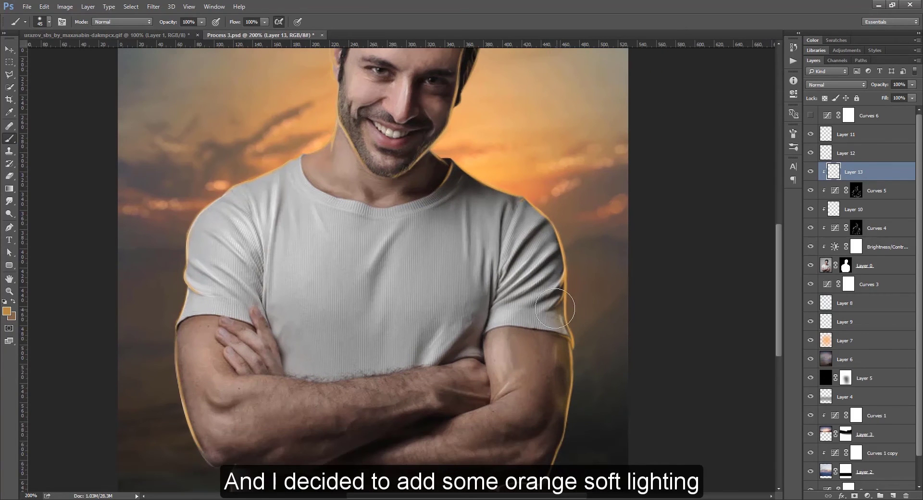
Step: Reduce the soft brush to 15 px and clip Layer 12 to the layers below it
{"action": "key", "text": "bracketleft"}
{"action": "key", "text": "bracketleft"}
{"action": "key", "text": "bracketleft"}
{"action": "left_click", "coordinate": [833, 163], "text": "alt"}
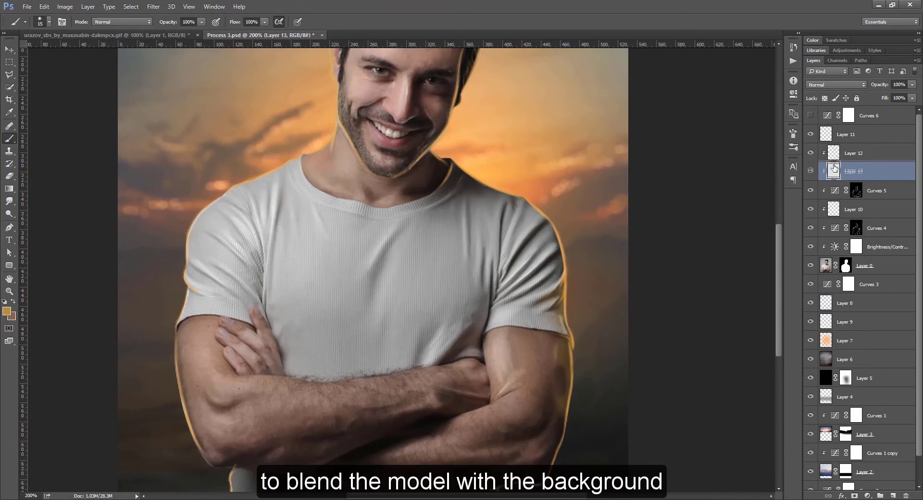
Step: Move Layer 13 above Layer 12 in the clipped stack and set the brush opacity to 24%
{"action": "left_click_drag", "start_coordinate": [833, 175], "coordinate": [833, 150]}
{"action": "key", "text": "shift+3"}
{"action": "key", "text": "shift+0"}
{"action": "key", "text": "2"}
{"action": "key", "text": "4"}
Step: Erase excess orange light along the outer arm on the image's right side
{"action": "scroll", "coordinate": [572, 431], "scroll_direction": "down", "scroll_amount": 3}
{"action": "right_click", "coordinate": [582, 352]}
{"action": "left_click", "coordinate": [572, 317]}
{"action": "key", "text": "e"}
{"action": "left_click_drag", "start_coordinate": [575, 294], "coordinate": [558, 365]}
{"action": "key", "text": "b"}
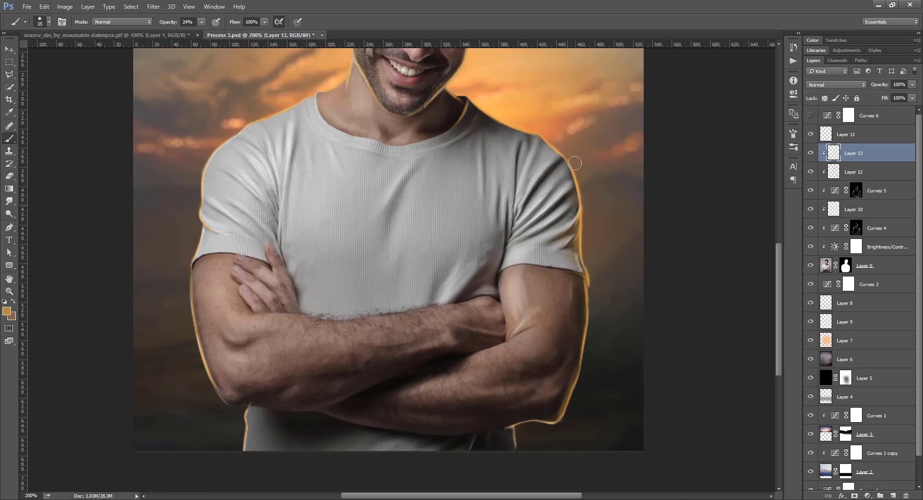
Step: Paint soft orange light on Layer 13 along the forearms, shirt hem and sleeve edges, undoing the last stroke
{"action": "left_click_drag", "start_coordinate": [556, 417], "coordinate": [578, 340]}
{"action": "left_click_drag", "start_coordinate": [512, 431], "coordinate": [513, 454]}
{"action": "left_click_drag", "start_coordinate": [248, 454], "coordinate": [205, 350]}
{"action": "left_click_drag", "start_coordinate": [234, 402], "coordinate": [306, 411]}
{"action": "mouse_move", "coordinate": [379, 386]}
{"action": "left_mouse_down"}
{"action": "mouse_move", "coordinate": [433, 365]}
{"action": "mouse_move", "coordinate": [408, 373]}
{"action": "left_mouse_up"}
{"action": "mouse_move", "coordinate": [585, 292]}
{"action": "left_mouse_down"}
{"action": "mouse_move", "coordinate": [585, 330]}
{"action": "mouse_move", "coordinate": [583, 310]}
{"action": "mouse_move", "coordinate": [554, 365]}
{"action": "left_mouse_up"}
{"action": "mouse_move", "coordinate": [557, 164]}
{"action": "left_mouse_down"}
{"action": "mouse_move", "coordinate": [576, 186]}
{"action": "mouse_move", "coordinate": [579, 210]}
{"action": "left_mouse_up"}
{"action": "mouse_move", "coordinate": [464, 121]}
{"action": "left_mouse_down"}
{"action": "mouse_move", "coordinate": [471, 103]}
{"action": "mouse_move", "coordinate": [468, 126]}
{"action": "mouse_move", "coordinate": [457, 129]}
{"action": "mouse_move", "coordinate": [505, 126]}
{"action": "mouse_move", "coordinate": [525, 201]}
{"action": "left_mouse_up"}
{"action": "key", "text": "ctrl+z"}
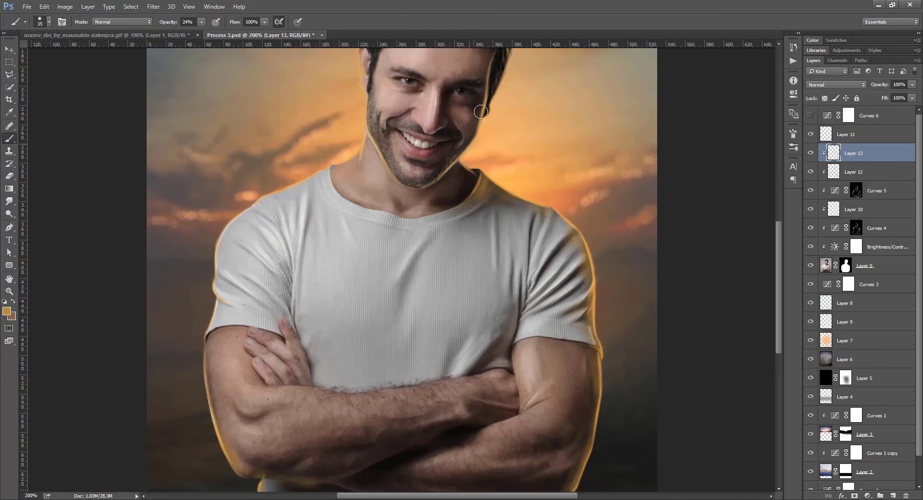
Step: Paint soft orange light around the collar, jaw and hair on the image's right side, and set Layer 13's opacity to 70%
{"action": "mouse_move", "coordinate": [462, 178]}
{"action": "left_mouse_down"}
{"action": "mouse_move", "coordinate": [440, 240]}
{"action": "mouse_move", "coordinate": [447, 202]}
{"action": "left_mouse_up"}
{"action": "mouse_move", "coordinate": [459, 167]}
{"action": "left_mouse_down"}
{"action": "mouse_move", "coordinate": [469, 113]}
{"action": "mouse_move", "coordinate": [462, 143]}
{"action": "left_mouse_up"}
{"action": "left_click_drag", "start_coordinate": [465, 188], "coordinate": [477, 135]}
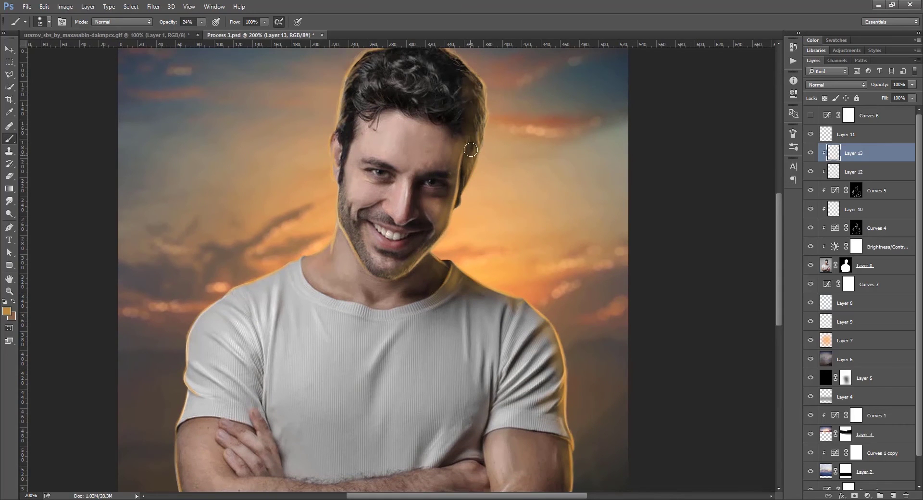
{"action": "key", "text": "e"}
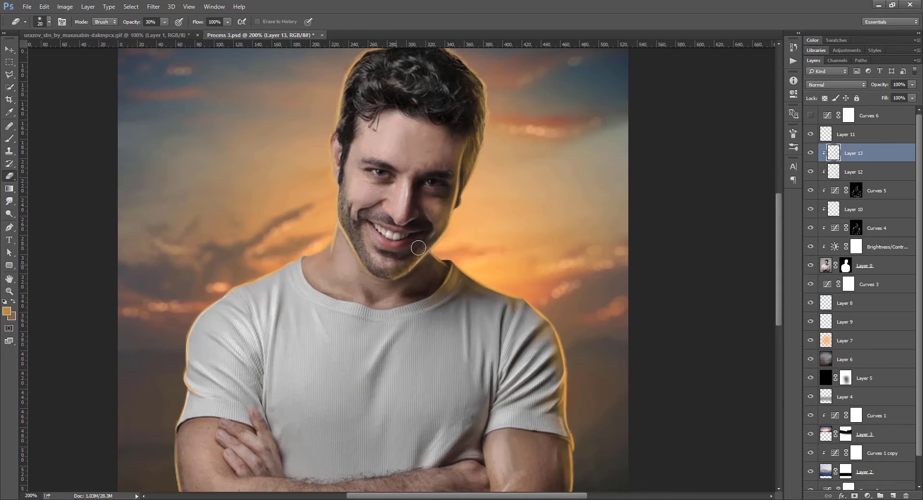
{"action": "key", "text": "b"}
{"action": "key", "text": "ctrl+minus"}
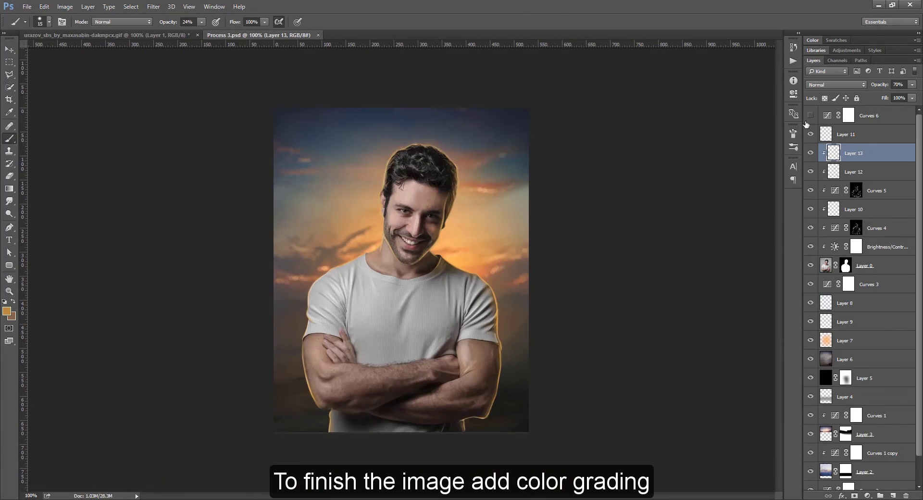
Step: Show Curves 6 and add a Selective Color adjustment above Layer 13 with Blacks at Cyan +10, Magenta +11, Yellow +12, Black -16
{"action": "left_click", "coordinate": [811, 115]}
{"action": "left_click", "coordinate": [867, 496]}
{"action": "left_click", "coordinate": [853, 488]}
{"action": "left_click", "coordinate": [689, 115]}
{"action": "left_click", "coordinate": [692, 199]}
{"action": "left_click_drag", "start_coordinate": [711, 137], "coordinate": [720, 157]}
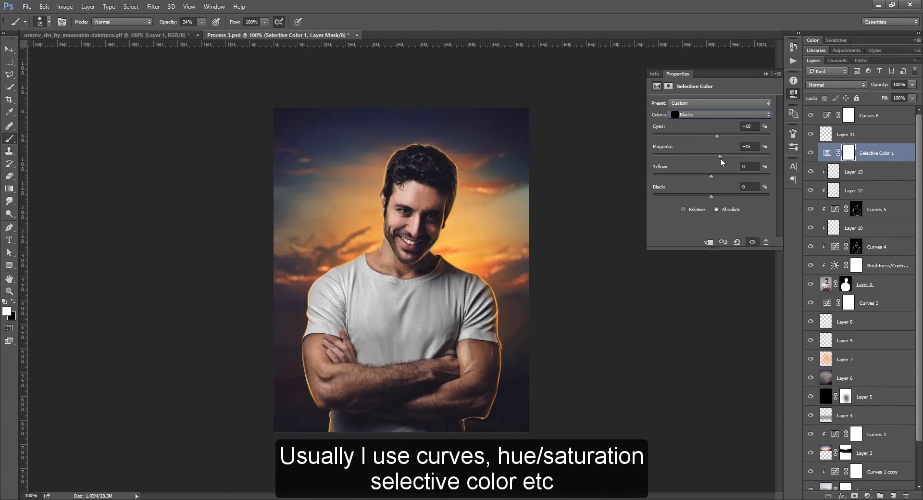
{"action": "left_click_drag", "start_coordinate": [711, 196], "coordinate": [702, 196]}
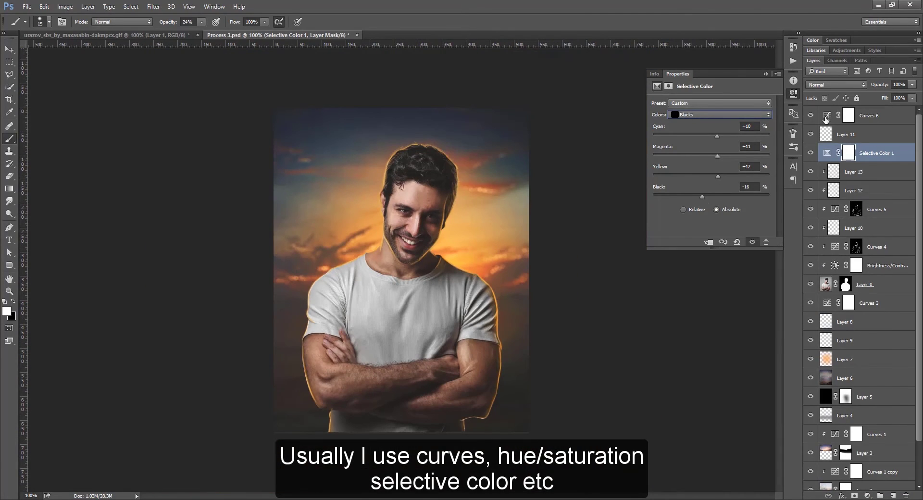
Step: Darken the shadows in Curves 6 by slightly lowering the two lowest points of its RGB curve
{"action": "left_click", "coordinate": [826, 118]}
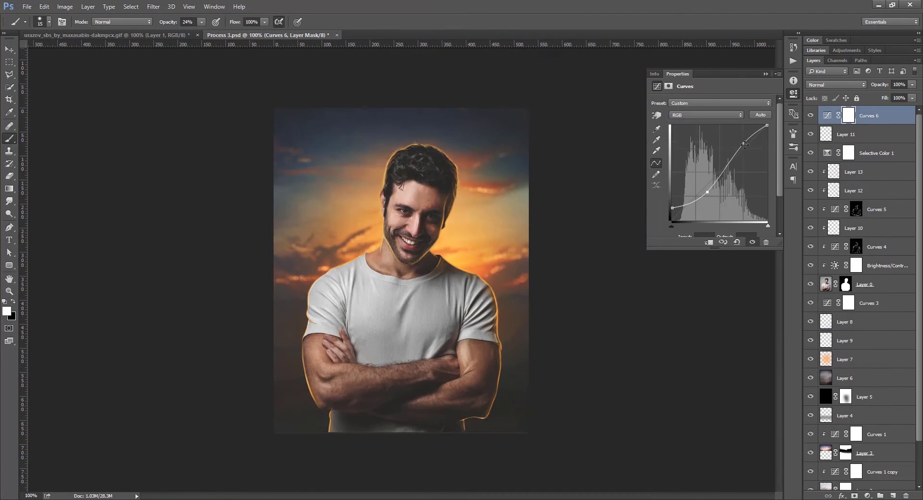
{"action": "key", "text": "ctrl+plus"}
{"action": "key", "text": "ctrl+minus"}
{"action": "left_click_drag", "start_coordinate": [707, 192], "coordinate": [704, 194]}
{"action": "left_click_drag", "start_coordinate": [672, 208], "coordinate": [672, 211]}
{"action": "key", "text": "ctrl+minus"}
Step: Stamp all visible layers into a new top layer, apply the High Pass filter to it and change its blending mode
{"action": "key", "text": "ctrl+shift+alt+e"}
{"action": "left_click", "coordinate": [154, 7]}
{"action": "mouse_move", "coordinate": [182, 196]}
{"action": "left_click", "coordinate": [305, 205]}
{"action": "left_click", "coordinate": [674, 140]}
{"action": "left_click", "coordinate": [836, 85]}
{"action": "left_click", "coordinate": [818, 188]}
Step: Set the High Pass layer's opacity to 40% and compare the image with and without it
{"action": "key", "text": "ctrl+plus"}
{"action": "key", "text": "ctrl+plus"}
{"action": "key", "text": "v"}
{"action": "key", "text": "4"}
{"action": "key", "text": "ctrl+minus"}
{"action": "left_click", "coordinate": [811, 115]}
{"action": "left_click", "coordinate": [810, 115]}
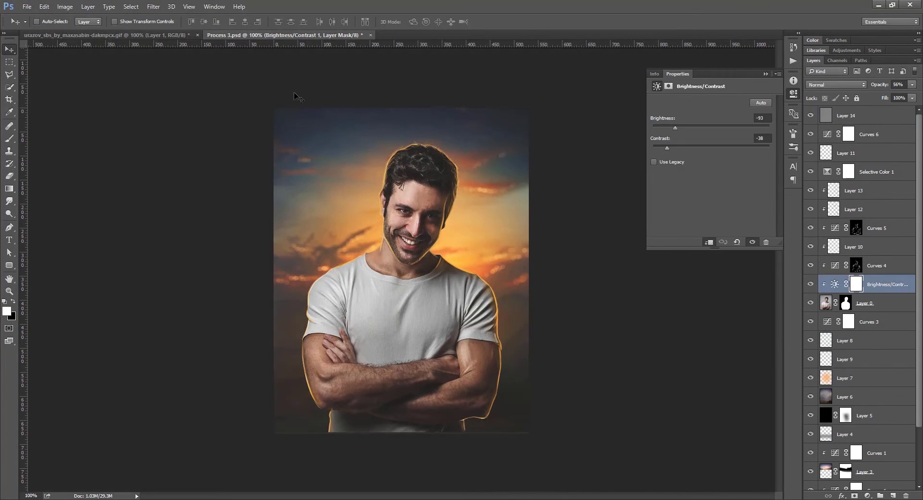
Step: Set the man's clipped Brightness/Contrast adjustment to Brightness -115 and Contrast -45
{"action": "left_click_drag", "start_coordinate": [667, 149], "coordinate": [696, 150]}
{"action": "left_click_drag", "start_coordinate": [675, 129], "coordinate": [659, 150]}
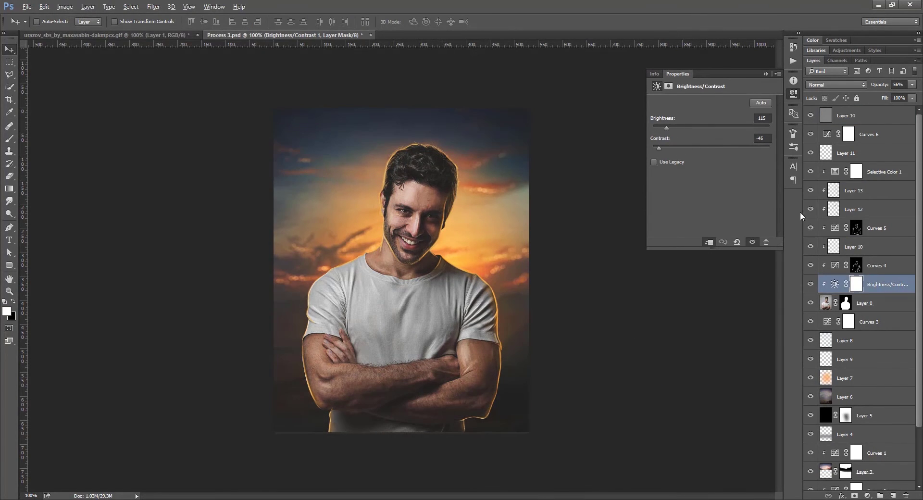
Step: Add a Levels adjustment above Layer 14 with input levels 9, 1.15, 255 and output levels 0 to 254
{"action": "left_click", "coordinate": [855, 116]}
{"action": "left_click", "coordinate": [868, 495]}
{"action": "left_click", "coordinate": [848, 333]}
{"action": "left_click_drag", "start_coordinate": [664, 172], "coordinate": [663, 172]}
{"action": "left_click_drag", "start_coordinate": [717, 171], "coordinate": [712, 171]}
{"action": "mouse_move", "coordinate": [771, 171]}
{"action": "left_mouse_down"}
{"action": "mouse_move", "coordinate": [758, 172]}
{"action": "mouse_move", "coordinate": [771, 171]}
{"action": "left_mouse_up"}
{"action": "left_click_drag", "start_coordinate": [770, 199], "coordinate": [758, 198]}
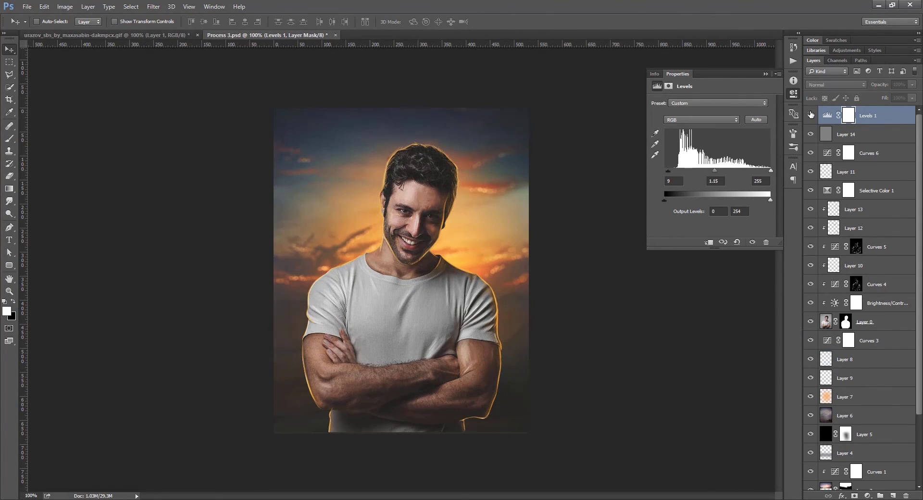
Step: Add a Hue/Saturation adjustment clipped above Layer 13 with Saturation at +21
{"action": "left_click", "coordinate": [861, 209]}
{"action": "left_click", "coordinate": [868, 495]}
{"action": "left_click", "coordinate": [840, 378]}
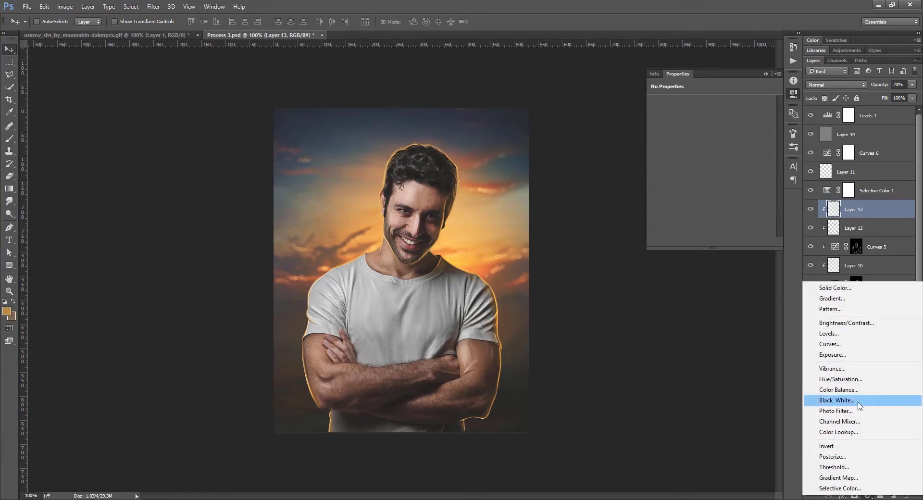
{"action": "left_click", "coordinate": [840, 378]}
{"action": "mouse_move", "coordinate": [711, 158]}
{"action": "left_mouse_down"}
{"action": "mouse_move", "coordinate": [701, 158]}
{"action": "mouse_move", "coordinate": [723, 158]}
{"action": "left_mouse_up"}
{"action": "key", "text": "ctrl+plus"}
{"action": "left_click", "coordinate": [827, 218], "text": "alt"}
Step: Compare the man with and without the orange rim on Layer 11, then set that layer's opacity to 70%
{"action": "scroll", "coordinate": [635, 198], "scroll_direction": "down", "scroll_amount": 3}
{"action": "left_click", "coordinate": [811, 172]}
{"action": "scroll", "coordinate": [399, 331], "scroll_direction": "up", "scroll_amount": 3}
{"action": "scroll", "coordinate": [450, 327], "scroll_direction": "down", "scroll_amount": 3}
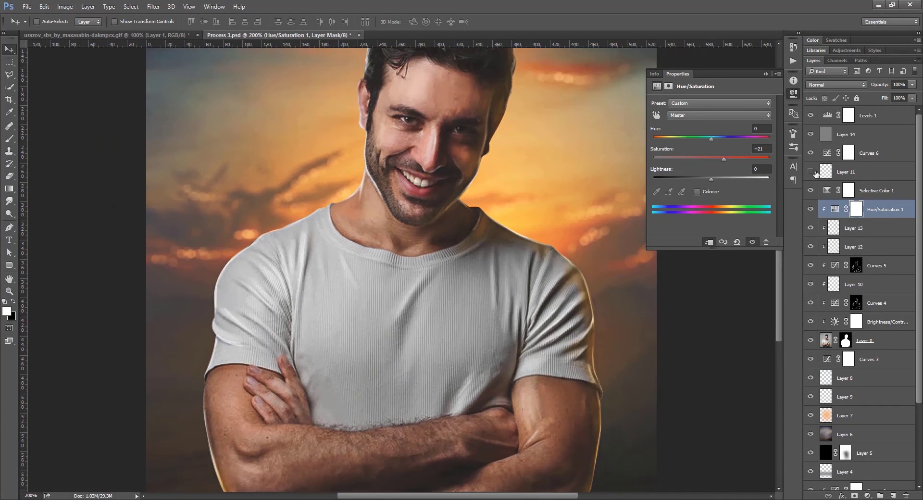
{"action": "left_click", "coordinate": [810, 171]}
{"action": "left_click", "coordinate": [846, 172]}
{"action": "scroll", "coordinate": [459, 247], "scroll_direction": "down", "scroll_amount": 2}
{"action": "key", "text": "6"}
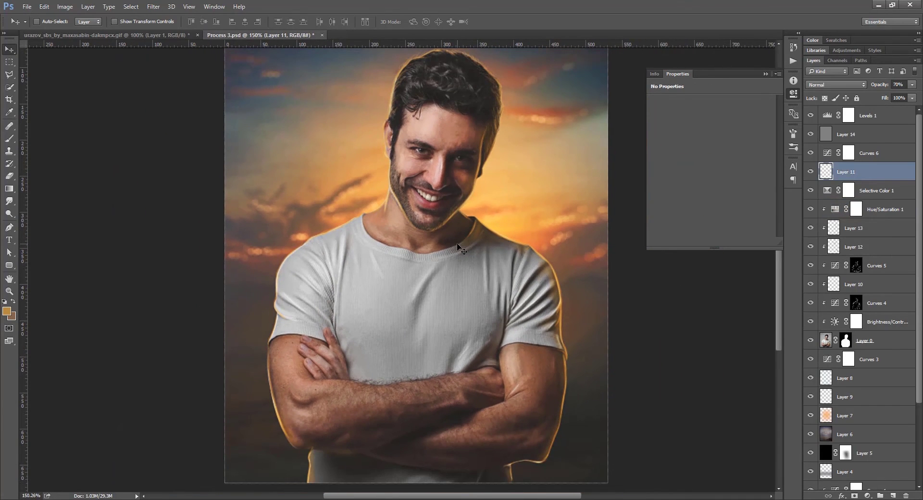
{"action": "key", "text": "ctrl+plus"}
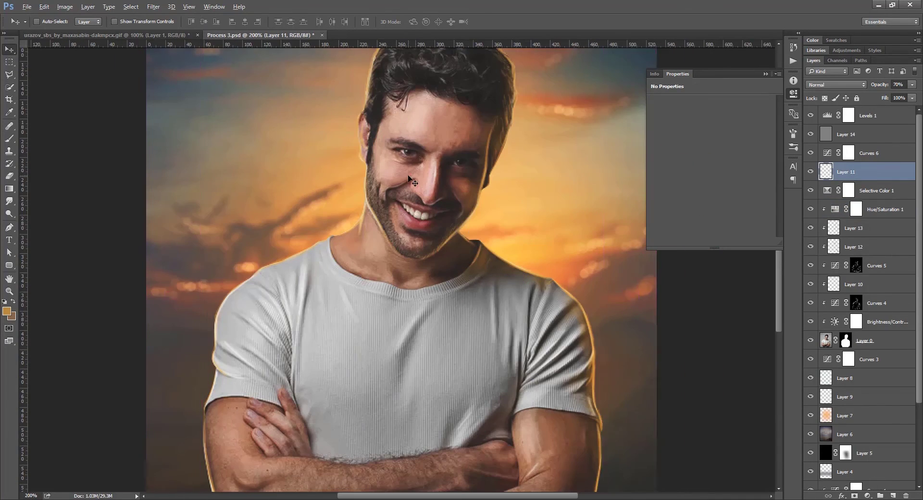
Step: Compare the soft orange light of Layer 13 on and off and set its opacity to 60%
{"action": "scroll", "coordinate": [408, 179], "scroll_direction": "up", "scroll_amount": 2}
{"action": "left_click", "coordinate": [810, 228]}
{"action": "left_click", "coordinate": [811, 228]}
{"action": "left_click", "coordinate": [853, 228]}
{"action": "scroll", "coordinate": [551, 246], "scroll_direction": "down", "scroll_amount": 4}
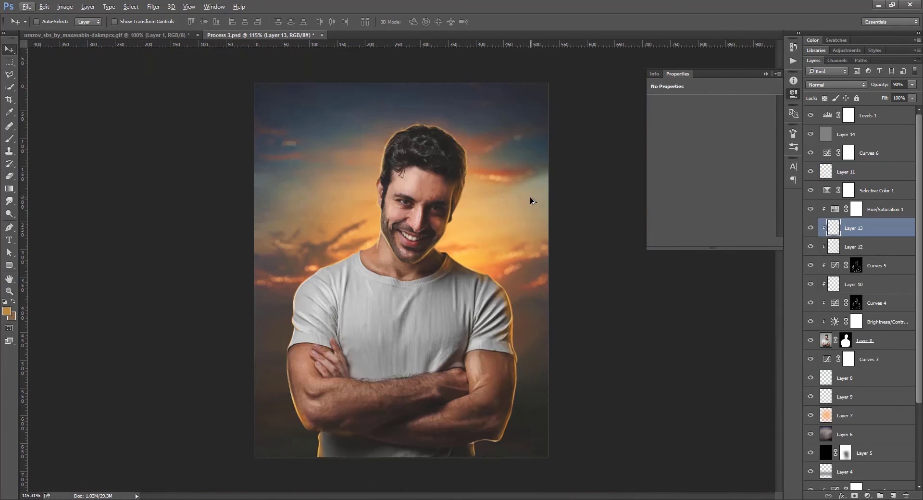
{"action": "key", "text": "6"}
Step: Hide the Levels 1 adjustment and compare the image with and without Layer 11 and the lower layers
{"action": "left_click", "coordinate": [810, 116]}
{"action": "left_click", "coordinate": [810, 172]}
{"action": "left_click", "coordinate": [811, 172]}
{"action": "left_click", "coordinate": [811, 285]}
{"action": "scroll", "coordinate": [811, 286], "scroll_direction": "down", "scroll_amount": 2}
{"action": "left_click", "coordinate": [811, 285]}
{"action": "left_click", "coordinate": [810, 302]}
{"action": "left_click", "coordinate": [810, 302]}
{"action": "scroll", "coordinate": [436, 285], "scroll_direction": "up", "scroll_amount": 3}
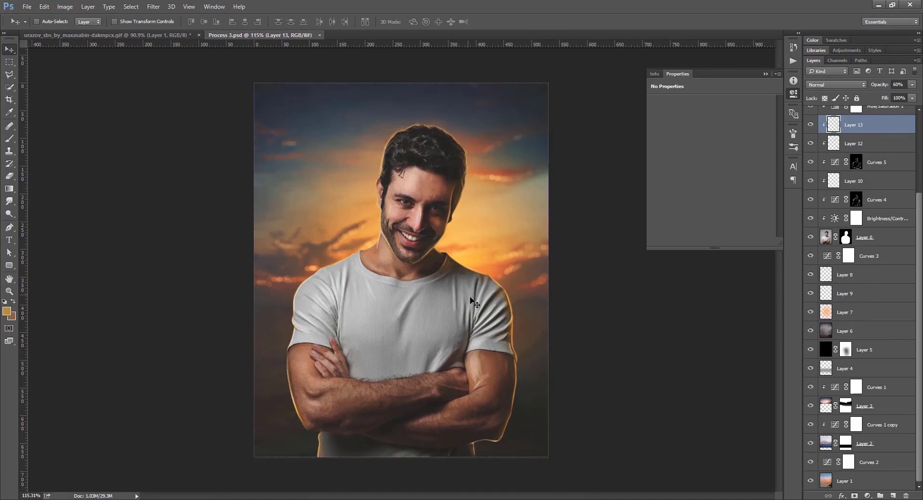
{"action": "scroll", "coordinate": [812, 182], "scroll_direction": "up", "scroll_amount": 3}
Step: Select the rim-light Layer 11 and set up a 3 px brush in the brush settings
{"action": "left_click", "coordinate": [808, 172]}
{"action": "left_click", "coordinate": [837, 174]}
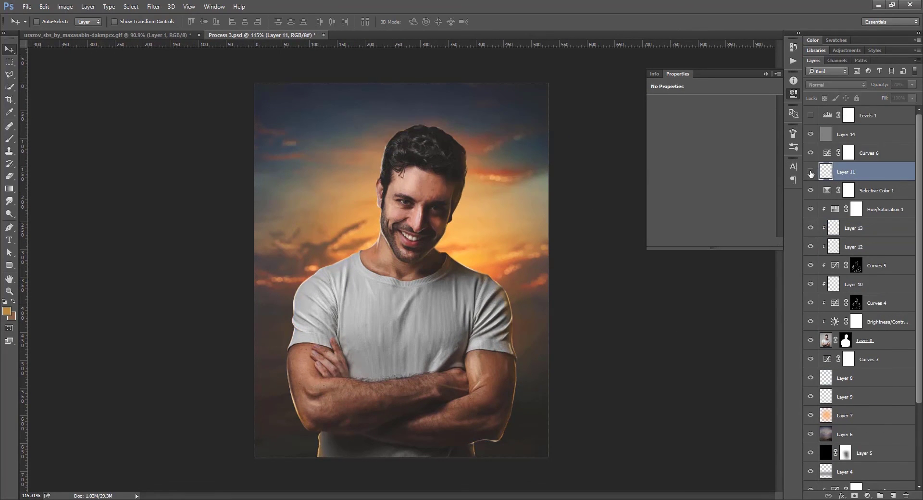
{"action": "key", "text": "b"}
{"action": "key", "text": "F5"}
{"action": "left_click", "coordinate": [652, 127]}
{"action": "left_click", "coordinate": [550, 267]}
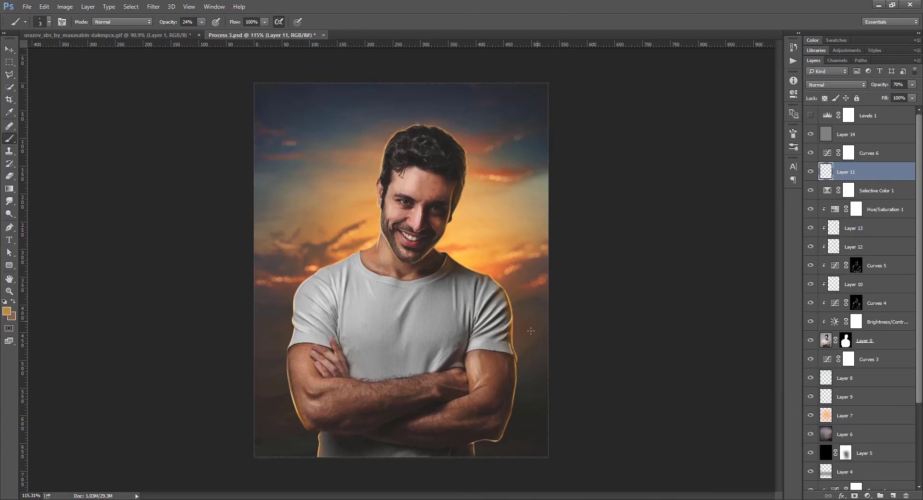
Step: Paint thin orange rim strokes along the outer arm on the image's right side with a 2 px brush at 100% opacity
{"action": "key", "text": "ctrl+plus"}
{"action": "left_click_drag", "start_coordinate": [602, 436], "coordinate": [543, 378]}
{"action": "left_click_drag", "start_coordinate": [178, 19], "coordinate": [226, 22]}
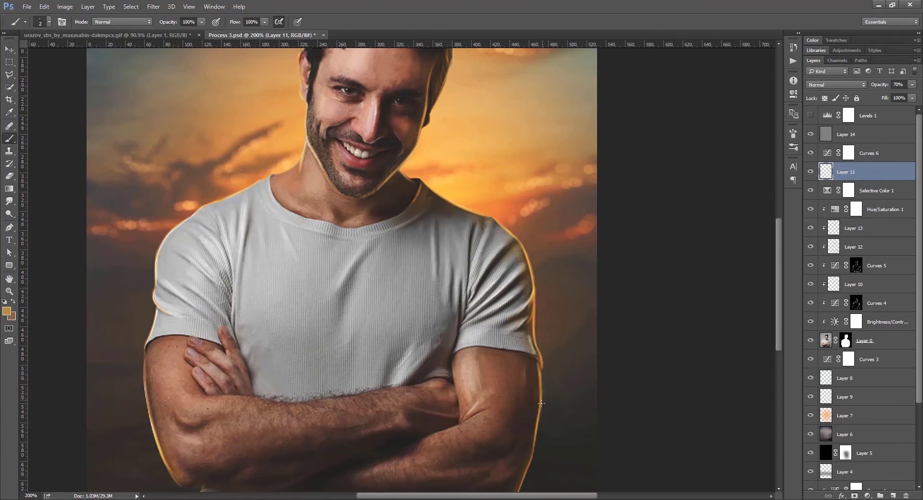
{"action": "left_click_drag", "start_coordinate": [538, 434], "coordinate": [542, 417]}
{"action": "left_click_drag", "start_coordinate": [519, 466], "coordinate": [523, 448]}
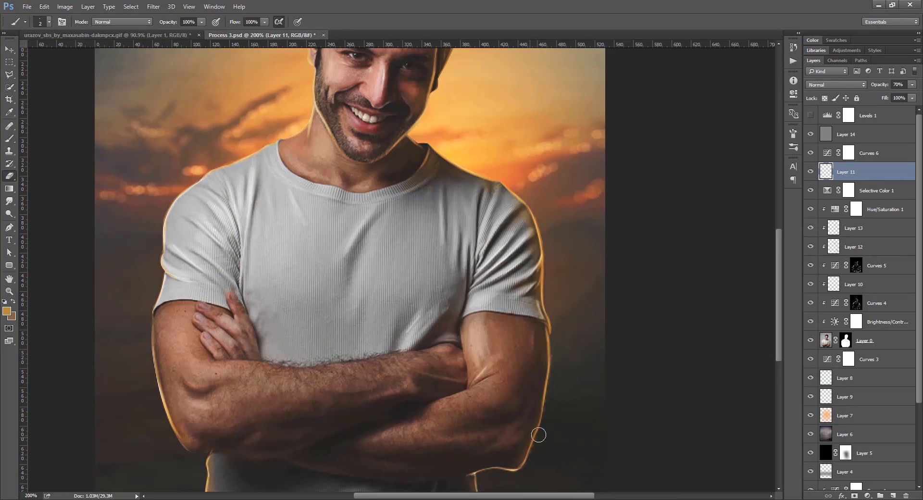
{"action": "key", "text": "ctrl+z"}
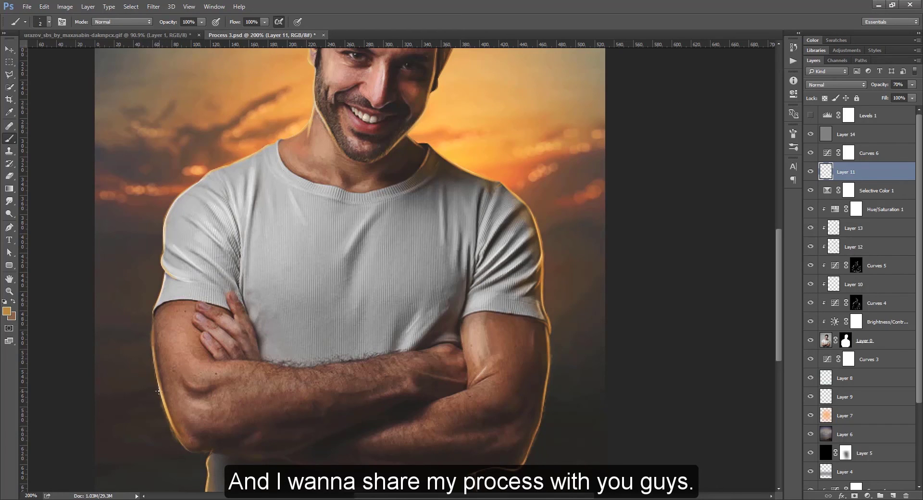
{"action": "key", "text": "ctrl+minus"}
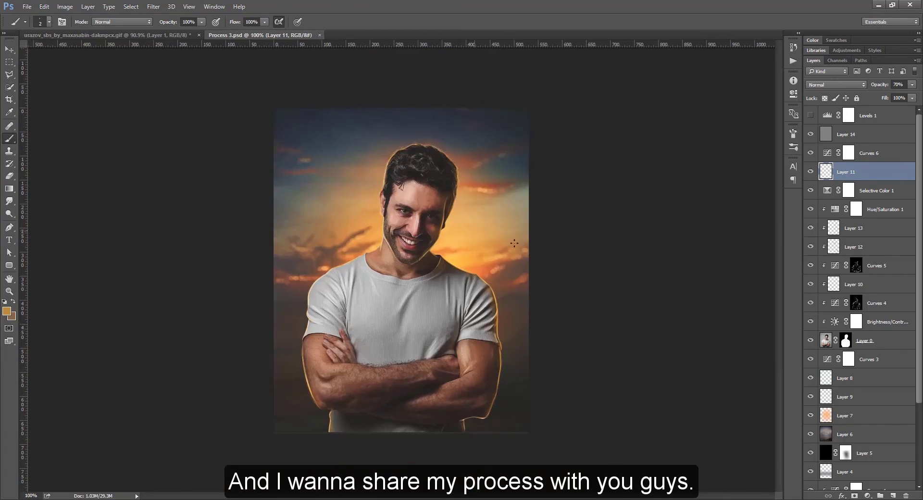
Step: Compare the background with and without the orange glow of Layer 7
{"action": "scroll", "coordinate": [823, 334], "scroll_direction": "down", "scroll_amount": 3}
{"action": "left_click", "coordinate": [811, 342]}
{"action": "key", "text": "ctrl+plus"}
{"action": "key", "text": "ctrl+plus"}
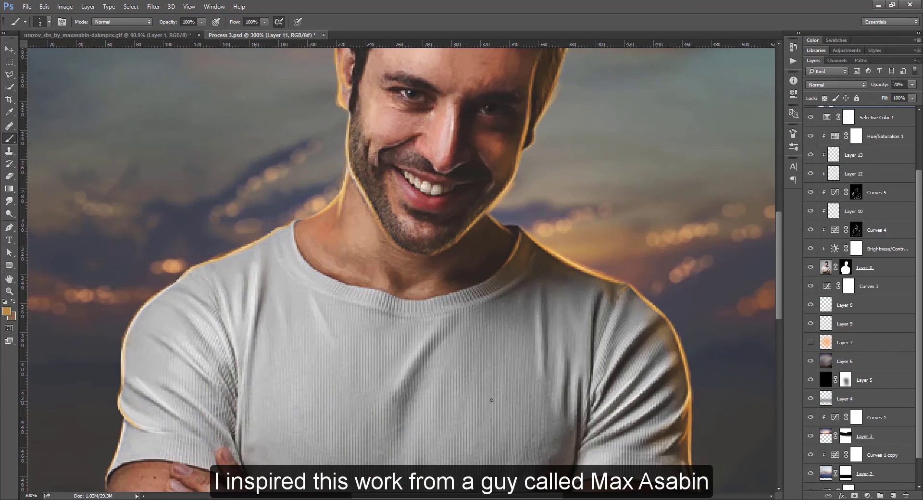
{"action": "key", "text": "ctrl+minus"}
{"action": "key", "text": "ctrl+minus"}
{"action": "left_click", "coordinate": [811, 342]}
{"action": "left_click", "coordinate": [811, 342]}
{"action": "left_click", "coordinate": [811, 342]}
Step: Duplicate the orange glow on Layer 7 and move the copy slightly down to strengthen the sunset light
{"action": "left_click", "coordinate": [843, 342]}
{"action": "key", "text": "ctrl+j"}
{"action": "key", "text": "v"}
{"action": "left_click_drag", "start_coordinate": [483, 277], "coordinate": [482, 299]}
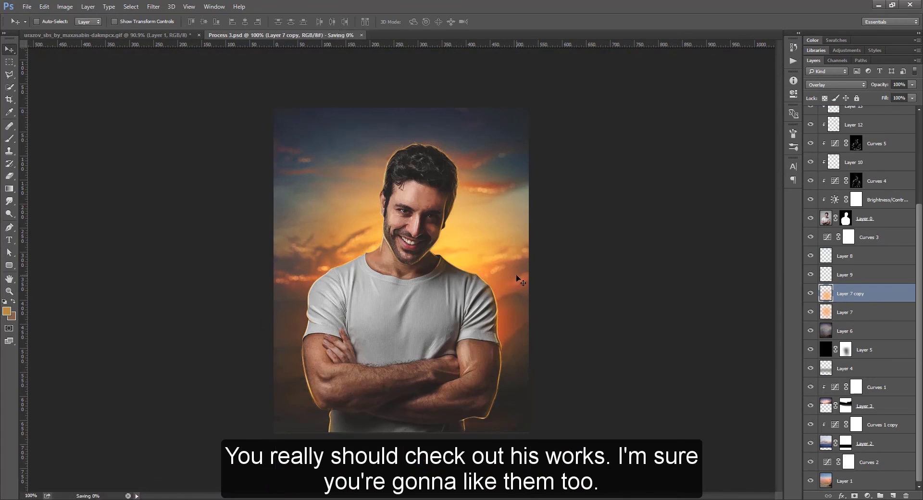
Step: Add a new layer above Layer 11, sample a light skin tone and paint on the cheek on the image's left side
{"action": "key", "text": "e"}
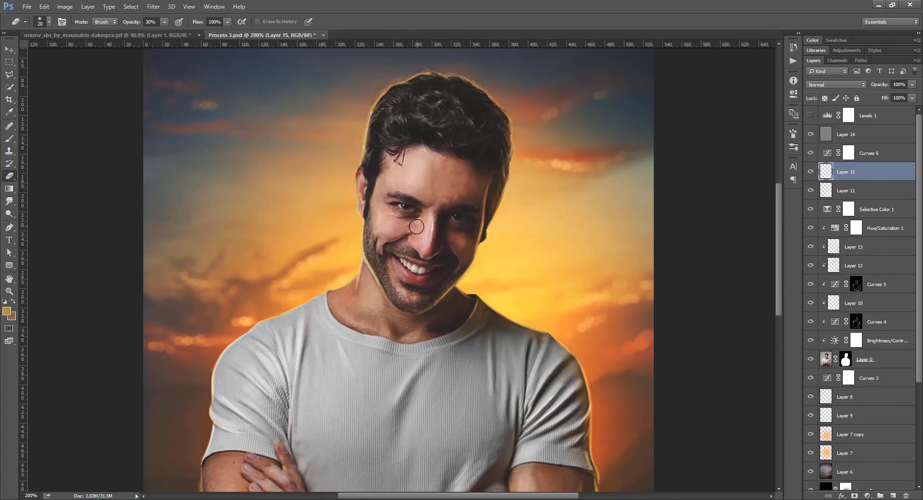
{"action": "left_click", "coordinate": [392, 226], "text": "alt"}
{"action": "key", "text": "Return"}
{"action": "key", "text": "b"}
{"action": "left_click", "coordinate": [386, 226], "text": "alt"}
{"action": "left_click_drag", "start_coordinate": [388, 241], "coordinate": [404, 236]}
Step: Reduce the brush to 2 px for painting fine details on the face
{"action": "key", "text": "bracketleft"}
{"action": "key", "text": "bracketleft"}
{"action": "key", "text": "bracketleft"}
{"action": "key", "text": "bracketleft"}
{"action": "key", "text": "bracketleft"}
{"action": "key", "text": "bracketleft"}
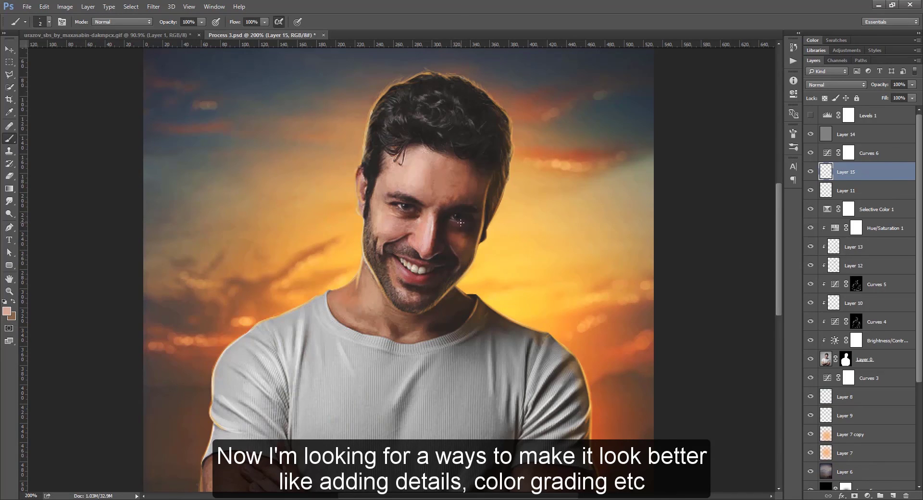
Step: Undo the last two brush strokes on the face
{"action": "key", "text": "ctrl+plus"}
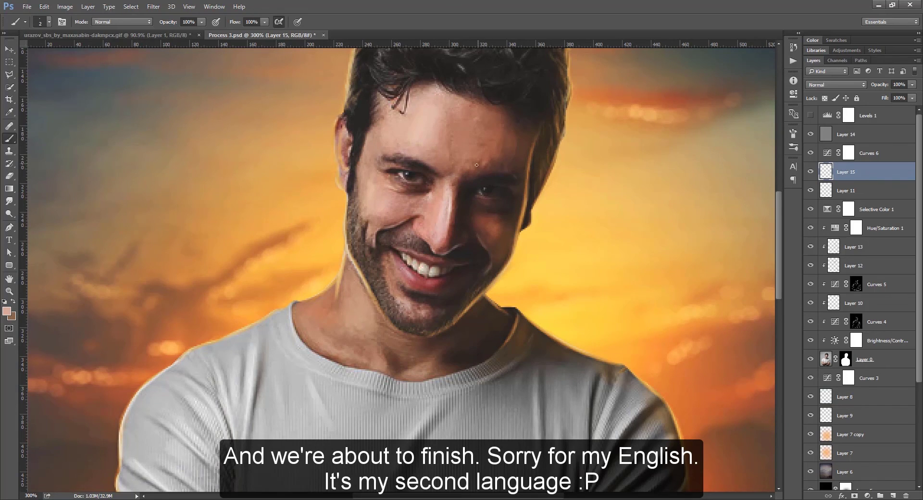
{"action": "key", "text": "ctrl+alt+z"}
{"action": "key", "text": "ctrl+alt+z"}
{"action": "key", "text": "ctrl+minus"}
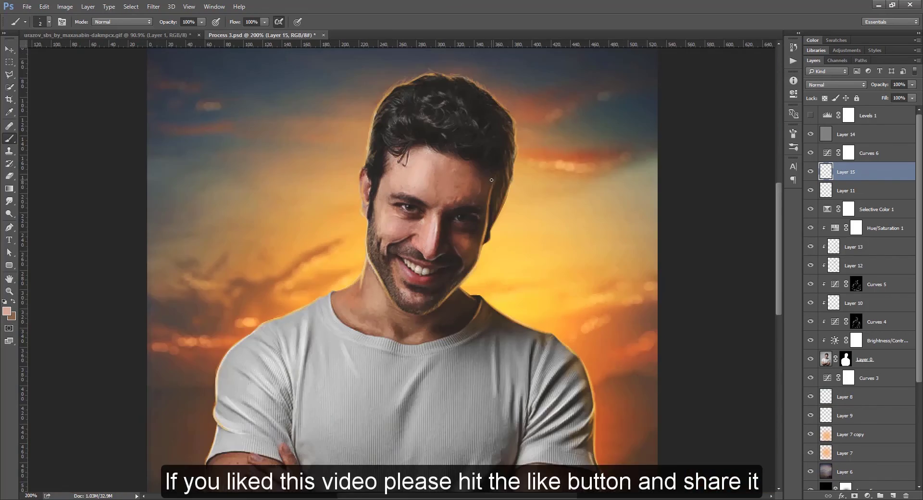